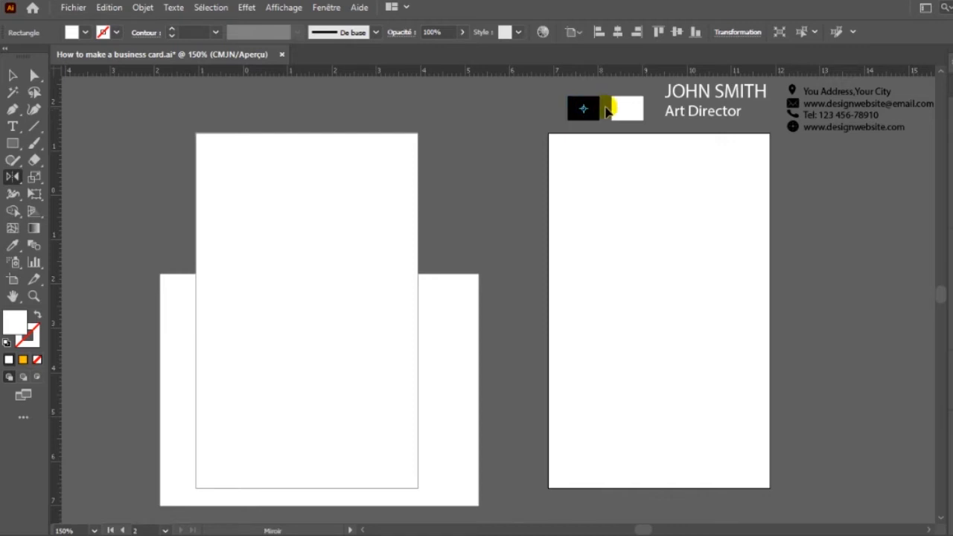
Fill the wide white rectangle across the lower part of the left card with the black sample colour using the Eyedropper.
{"action": "left_click_drag", "start_coordinate": [468, 305], "coordinate": [469, 305]}
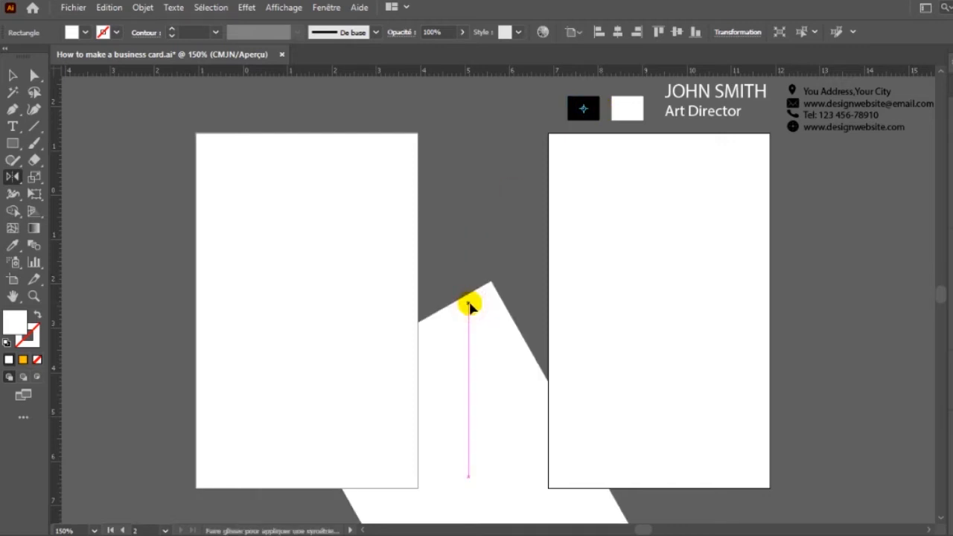
{"action": "key", "text": "ctrl+z"}
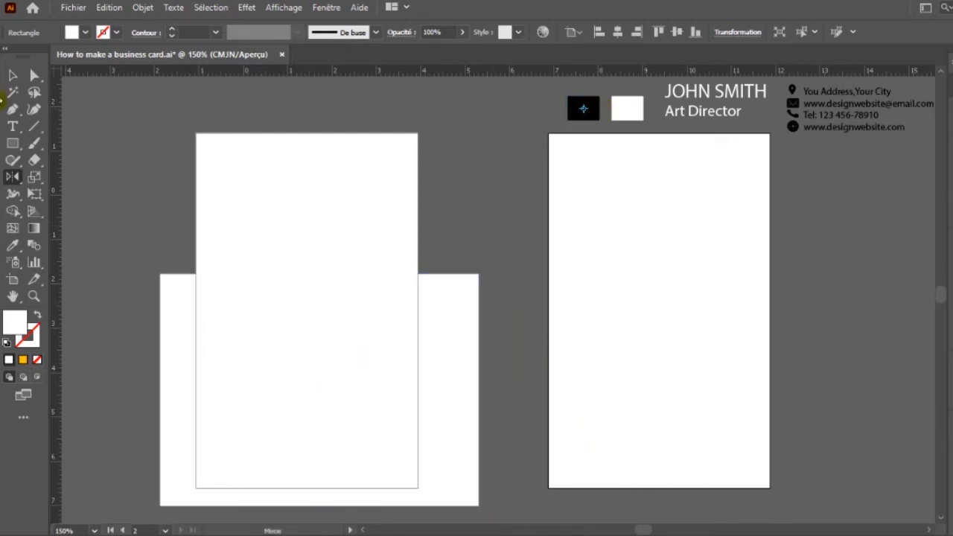
{"action": "left_click", "coordinate": [11, 78]}
{"action": "left_click", "coordinate": [430, 289]}
{"action": "key", "text": "i"}
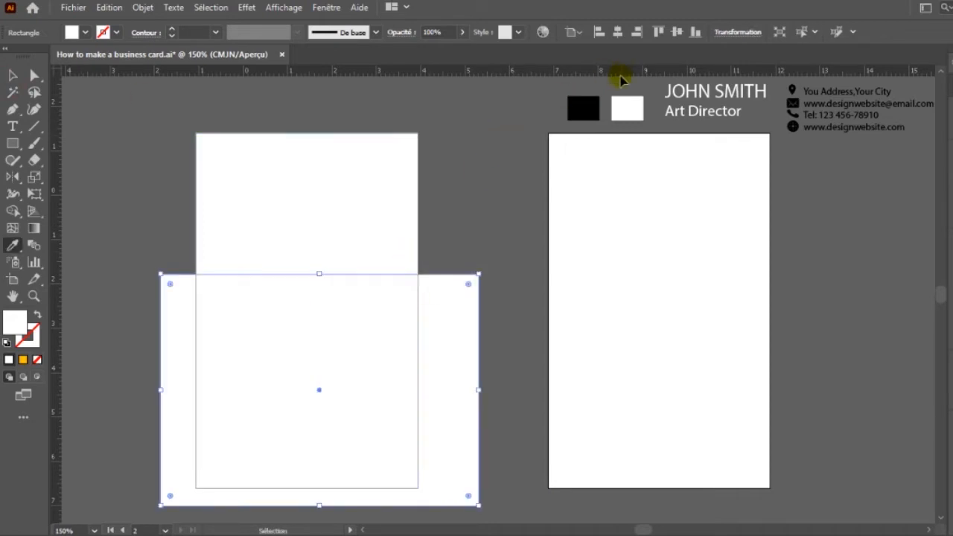
{"action": "left_click", "coordinate": [592, 110]}
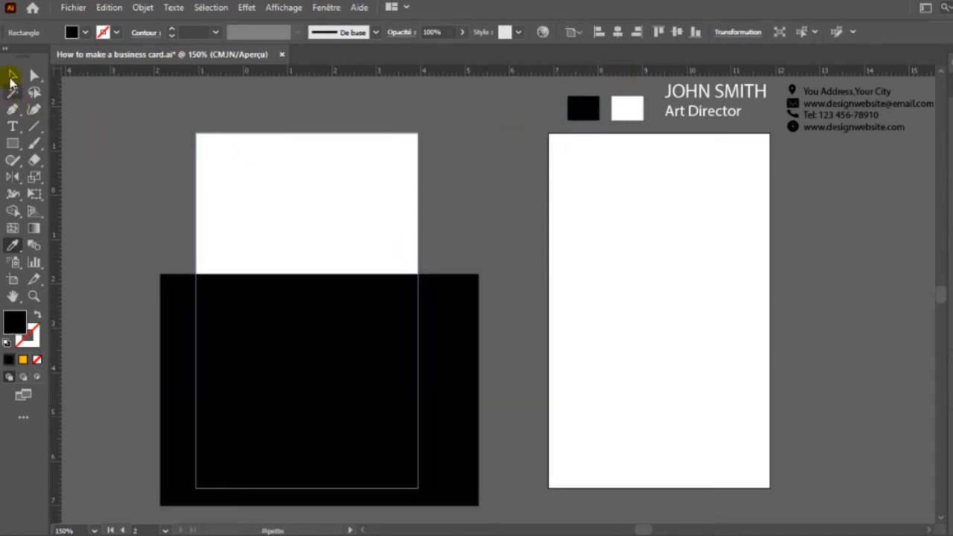
{"action": "left_click", "coordinate": [11, 76]}
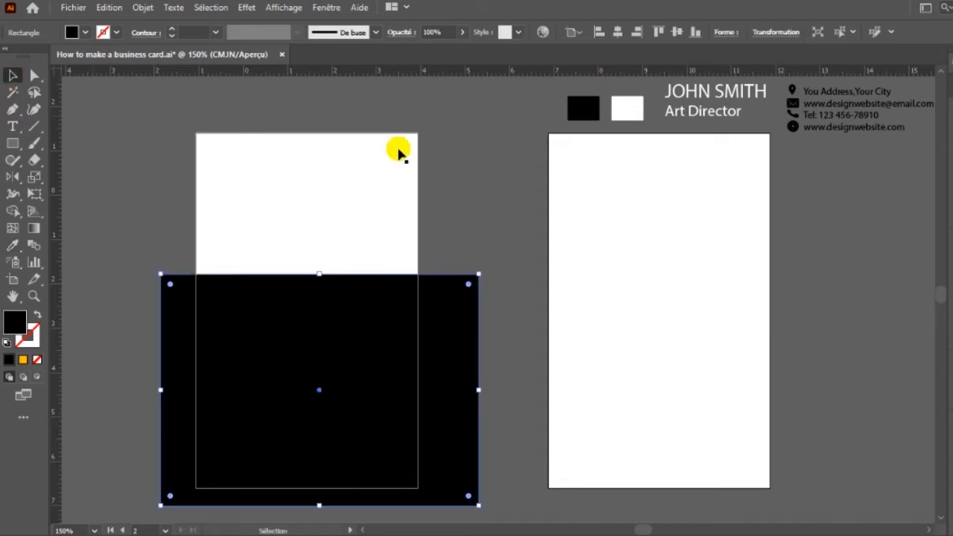
Lower the black rectangle's upper edge slightly and extend its left side further beyond the card.
{"action": "left_click", "coordinate": [493, 218]}
{"action": "left_click", "coordinate": [462, 295]}
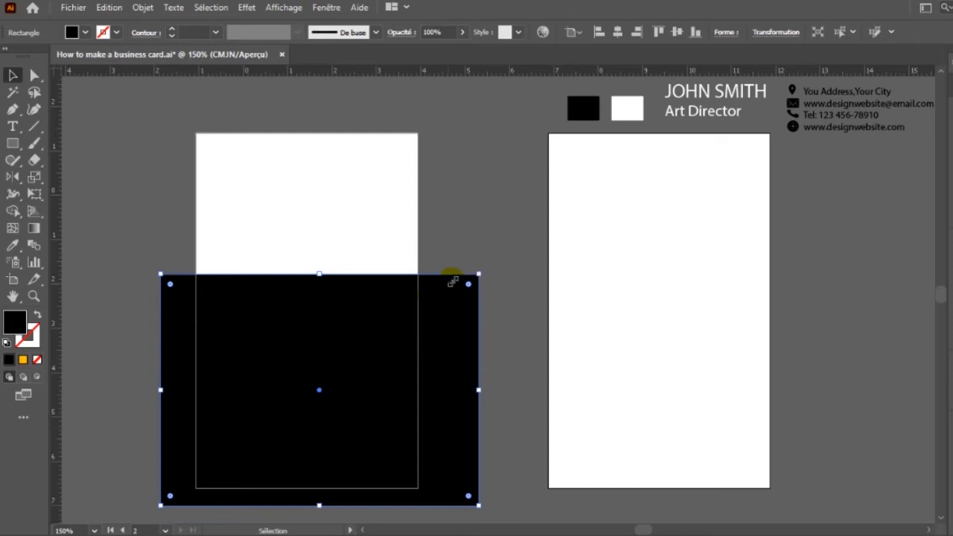
{"action": "left_click_drag", "start_coordinate": [319, 275], "coordinate": [319, 294]}
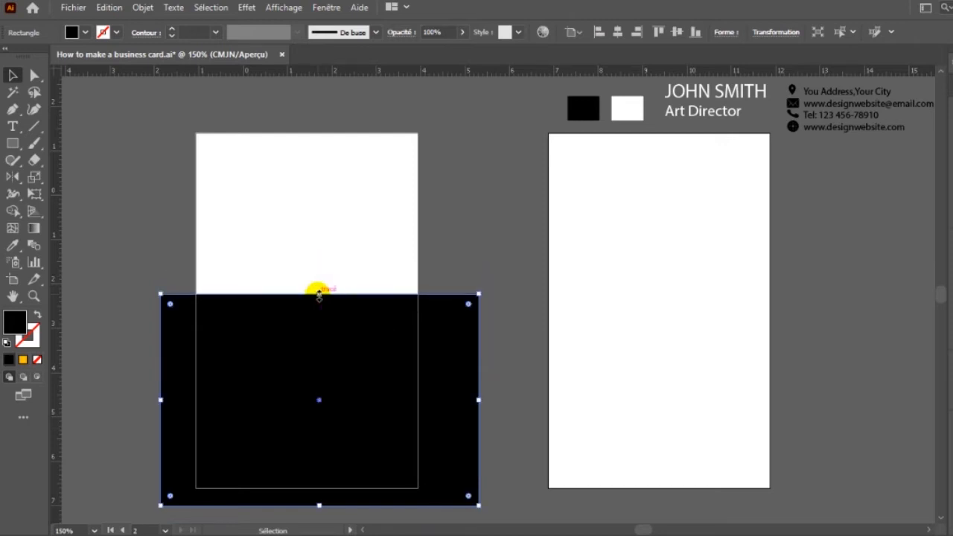
{"action": "right_click", "coordinate": [163, 401]}
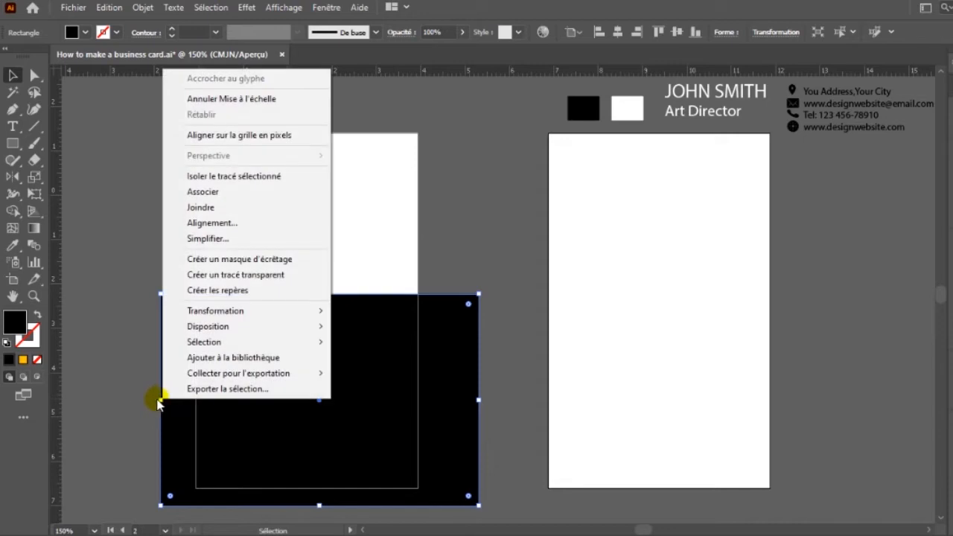
{"action": "left_click", "coordinate": [158, 400]}
{"action": "right_click", "coordinate": [154, 399]}
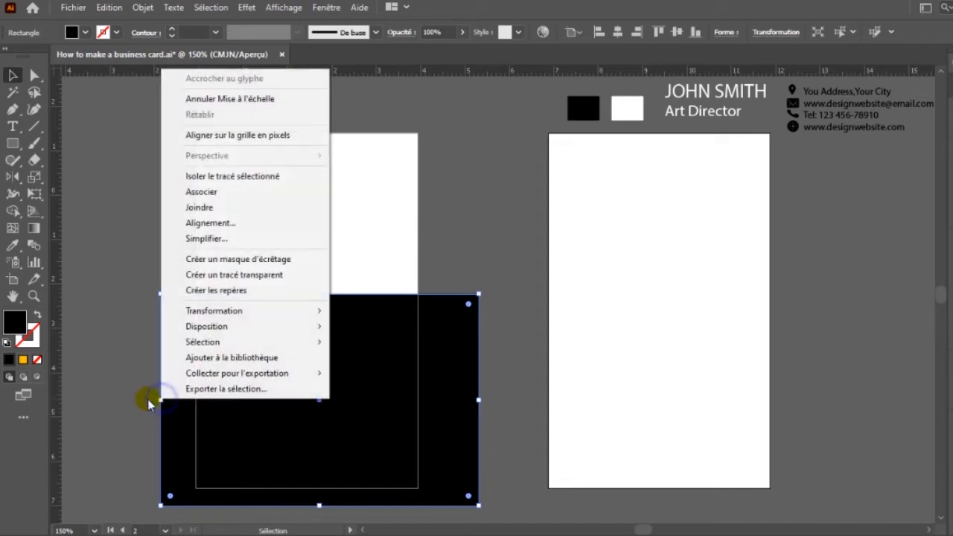
{"action": "left_click", "coordinate": [220, 412]}
{"action": "left_click_drag", "start_coordinate": [160, 401], "coordinate": [147, 400]}
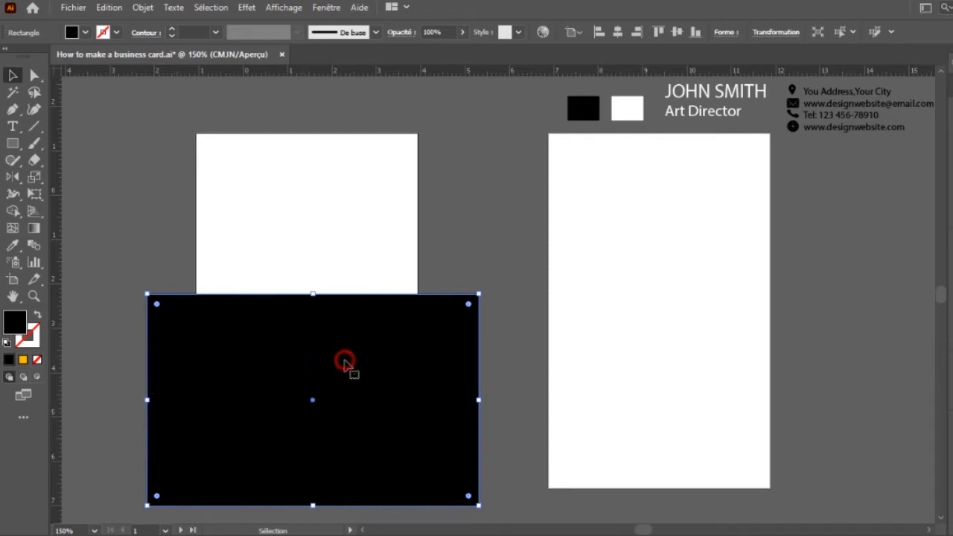
Remove the parts of the black rectangle that extend beyond the left card with the Shape Builder tool.
{"action": "left_click_drag", "start_coordinate": [145, 162], "coordinate": [469, 461]}
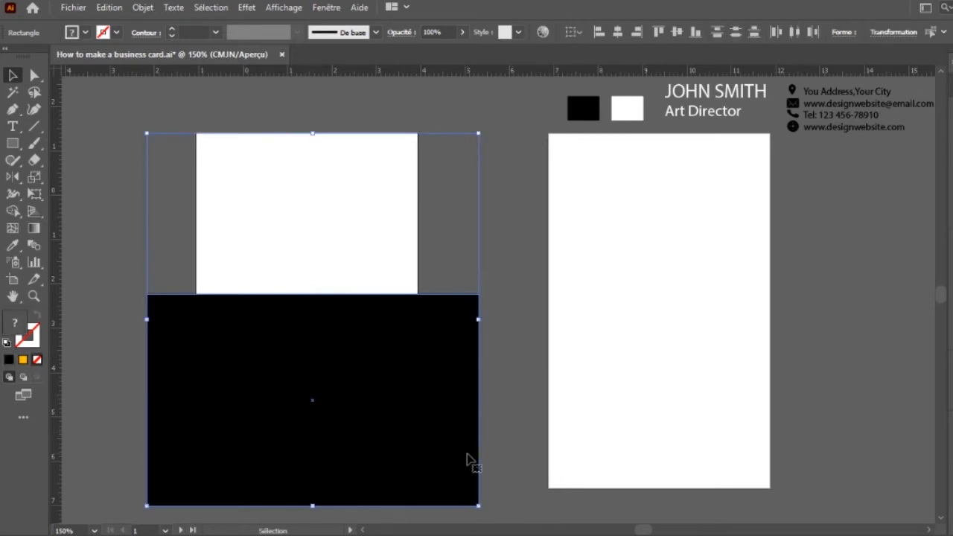
{"action": "left_click", "coordinate": [12, 212]}
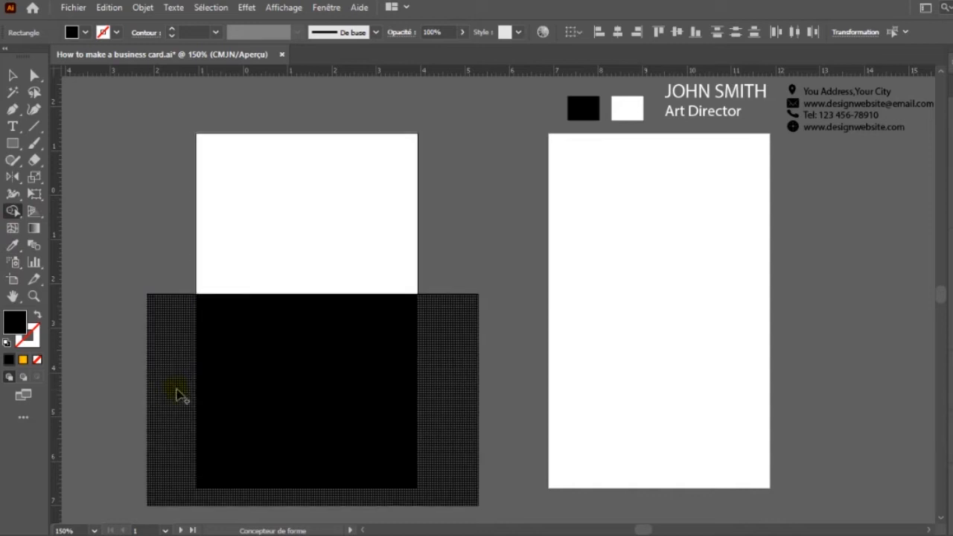
{"action": "left_click", "coordinate": [176, 393], "text": "alt"}
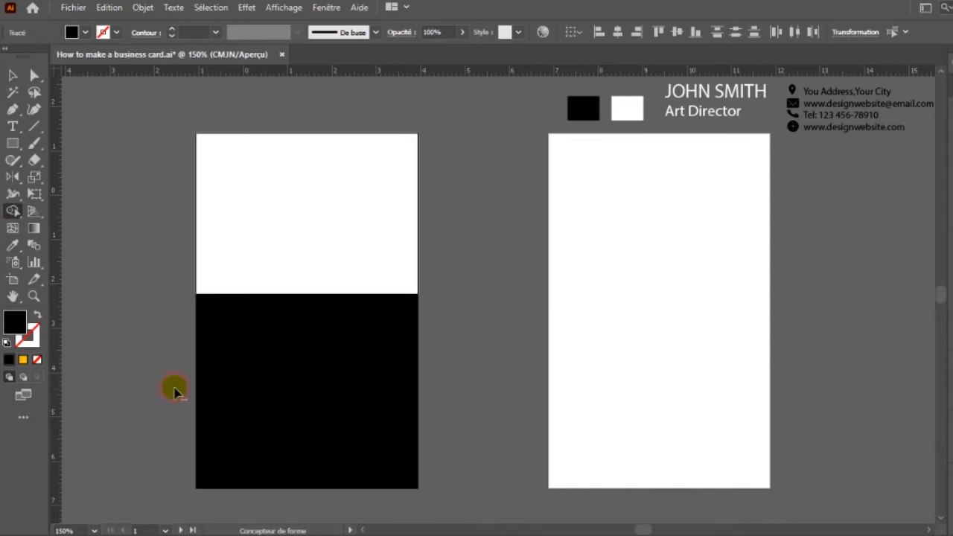
{"action": "left_click", "coordinate": [13, 76]}
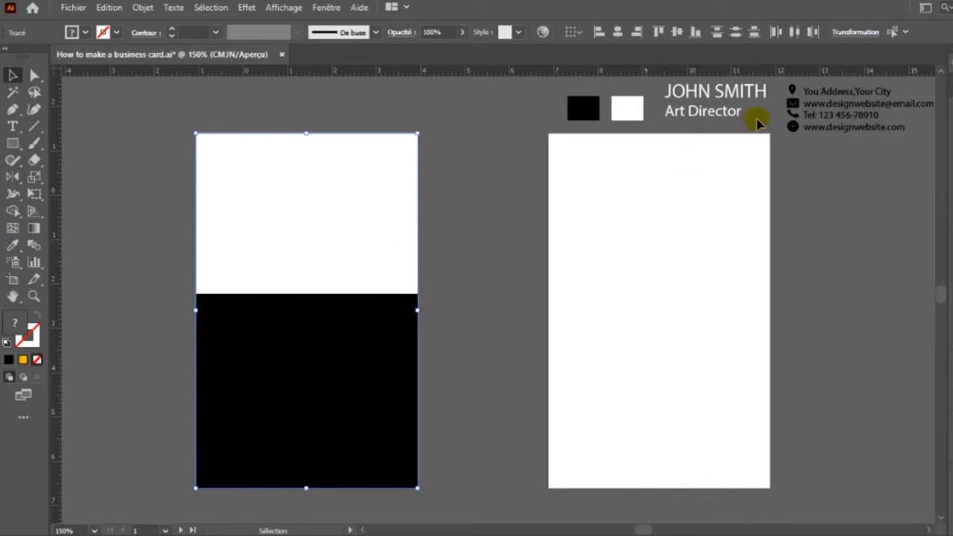
Move the black block up so it is flush with the upper edge of the left card.
{"action": "left_click_drag", "start_coordinate": [847, 98], "coordinate": [859, 106]}
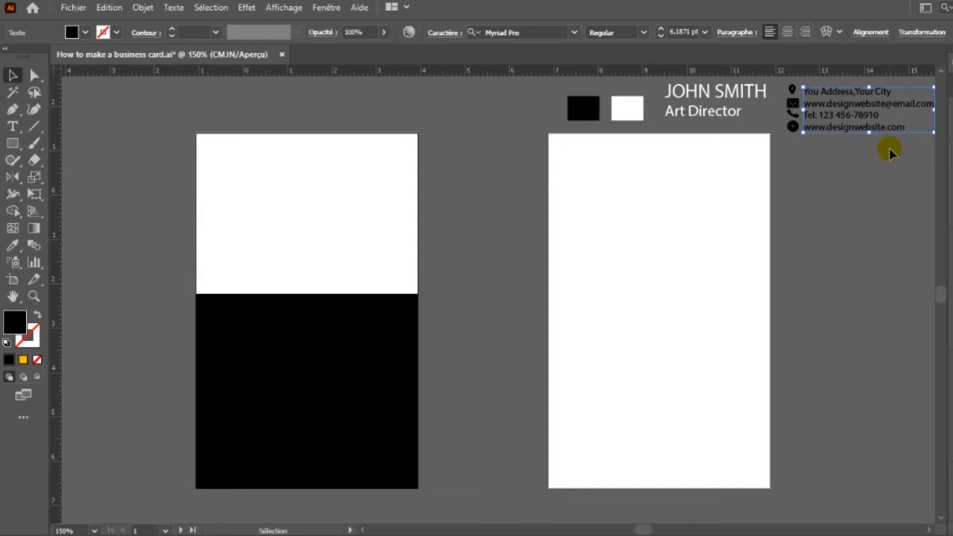
{"action": "left_click", "coordinate": [382, 404]}
{"action": "left_click_drag", "start_coordinate": [379, 403], "coordinate": [380, 246]}
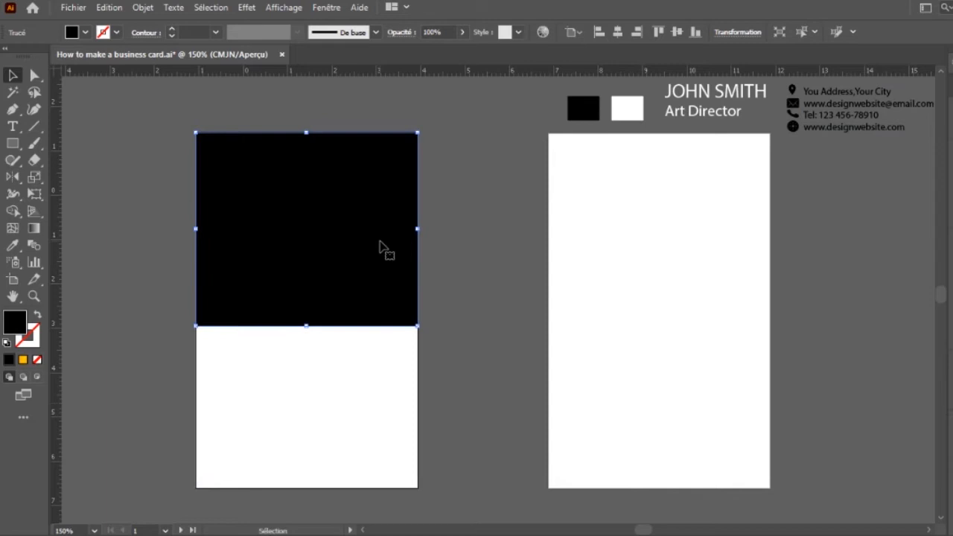
{"action": "left_click", "coordinate": [470, 330]}
Bring the contact text and its icons to the front and place them in the white lower area of the left card.
{"action": "left_click", "coordinate": [833, 106]}
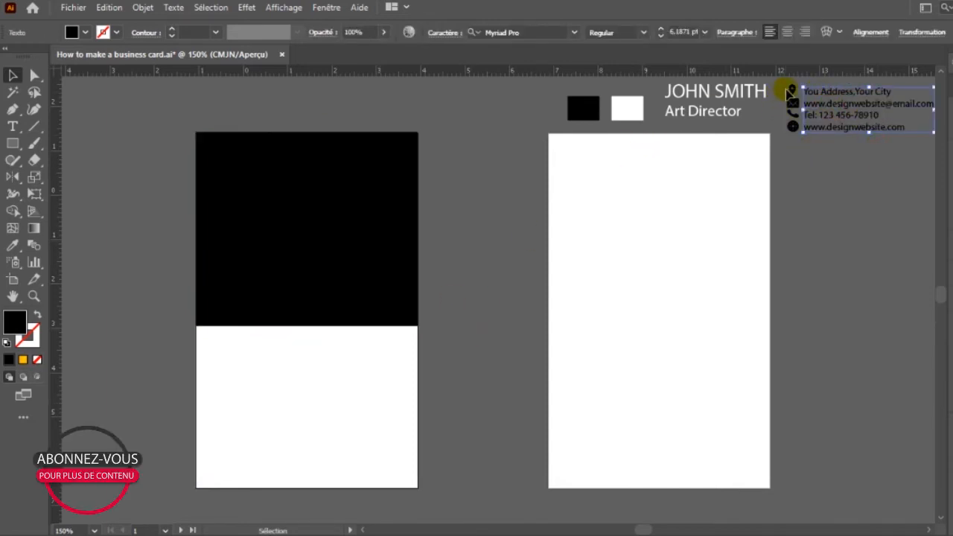
{"action": "left_click", "coordinate": [791, 90], "text": "shift"}
{"action": "right_click", "coordinate": [801, 92]}
{"action": "mouse_move", "coordinate": [840, 250]}
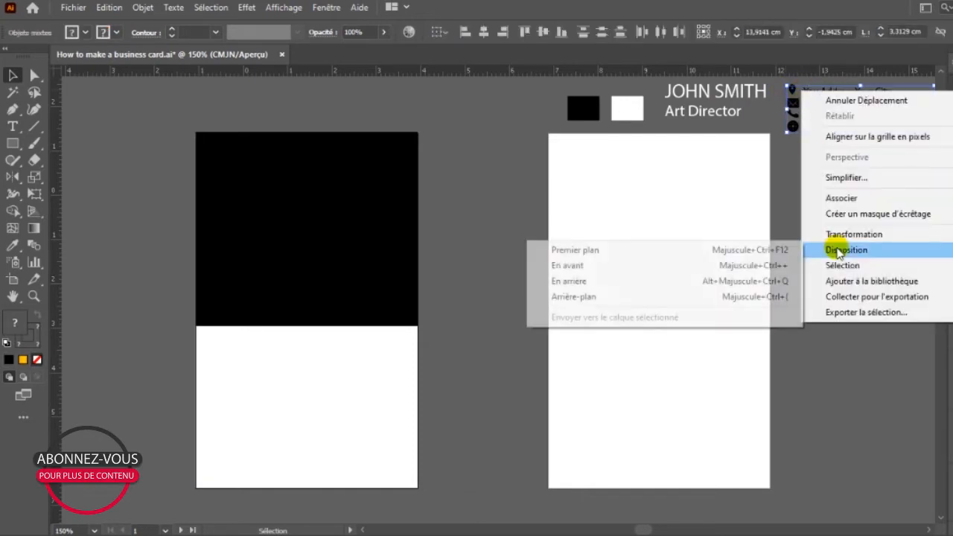
{"action": "left_click", "coordinate": [685, 250]}
{"action": "left_click_drag", "start_coordinate": [835, 108], "coordinate": [295, 433]}
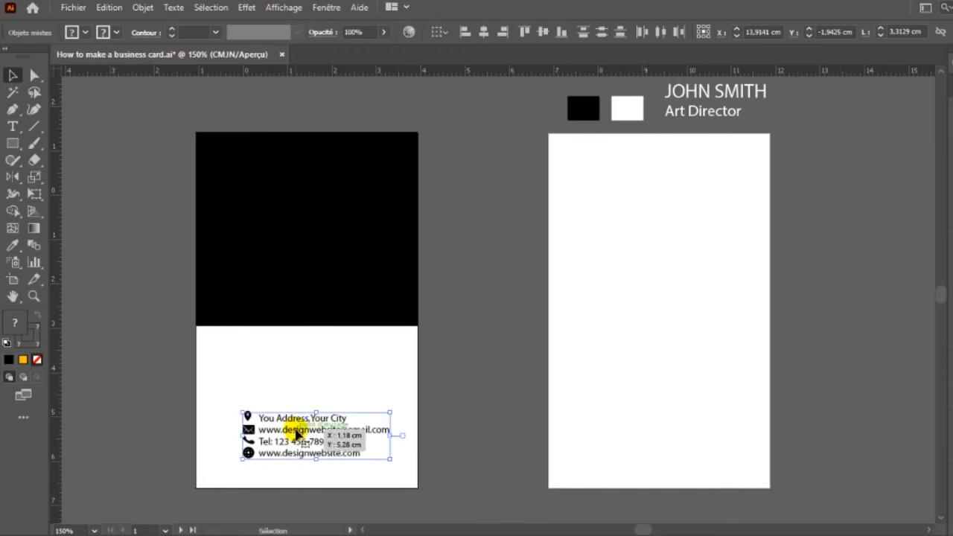
Bring the name and job title text to the front and place it above the contact details on the left card.
{"action": "left_click_drag", "start_coordinate": [751, 96], "coordinate": [523, 300]}
{"action": "right_click", "coordinate": [521, 304]}
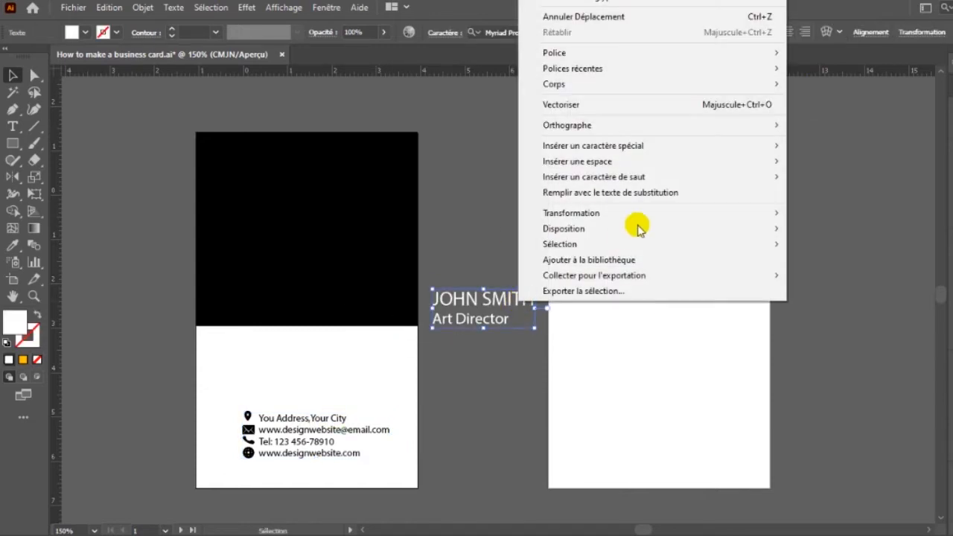
{"action": "mouse_move", "coordinate": [636, 226]}
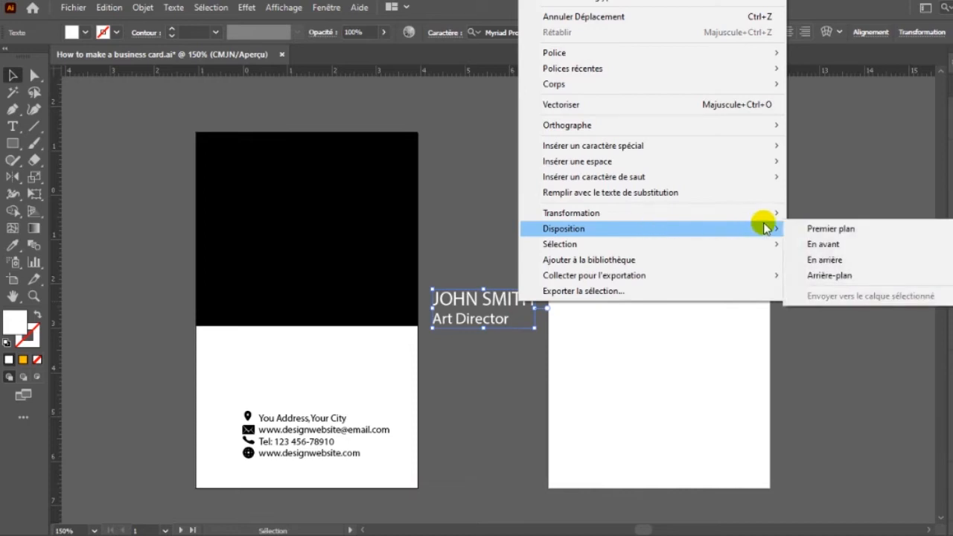
{"action": "left_click", "coordinate": [804, 229]}
{"action": "left_click_drag", "start_coordinate": [514, 305], "coordinate": [326, 365]}
Colour the name and job title text black by sampling the black block, and move it slightly up.
{"action": "key", "text": "i"}
{"action": "left_click", "coordinate": [335, 270]}
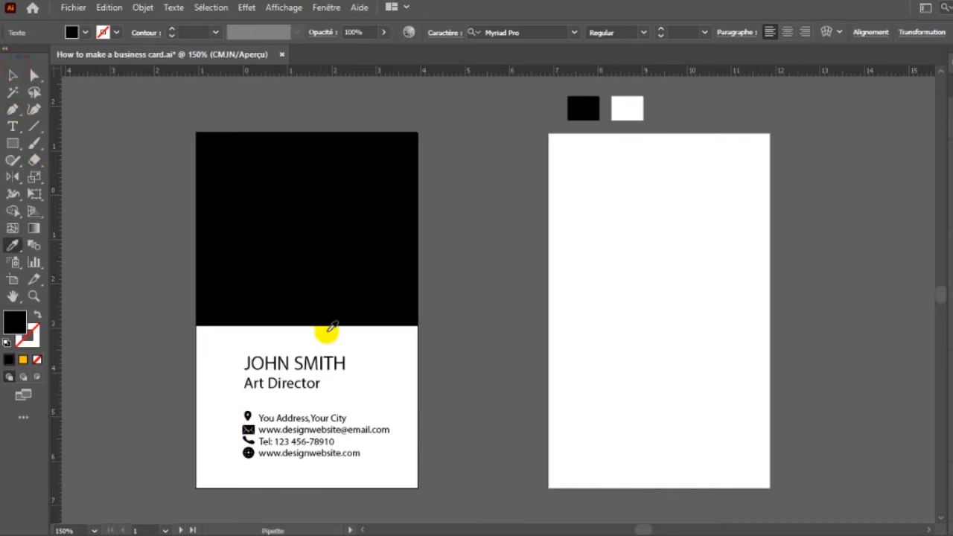
{"action": "key", "text": "v"}
{"action": "mouse_move", "coordinate": [274, 372]}
{"action": "left_mouse_down"}
{"action": "mouse_move", "coordinate": [270, 353]}
{"action": "mouse_move", "coordinate": [274, 364]}
{"action": "left_mouse_up"}
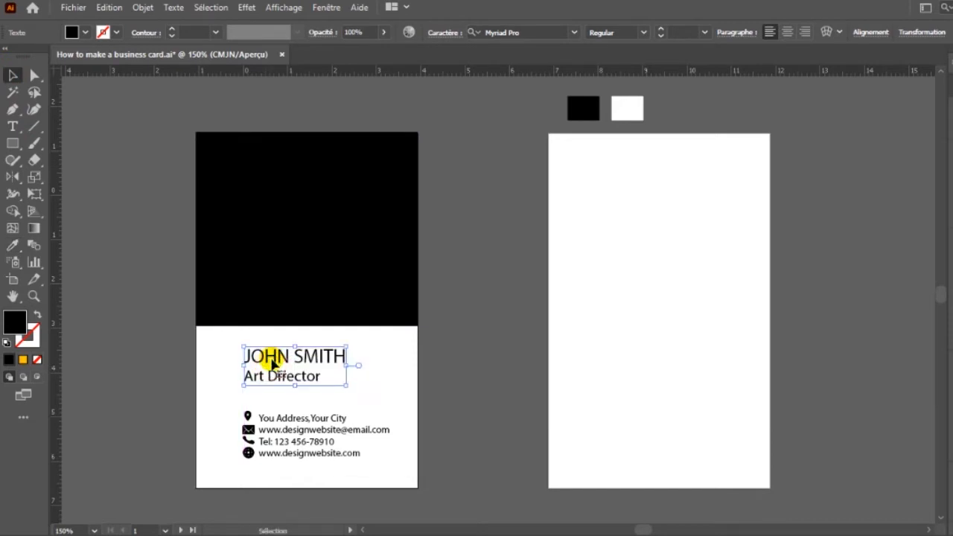
Shorten the left card's white background shape so its lower edge lies between the job title and the contact details.
{"action": "left_click_drag", "start_coordinate": [292, 396], "coordinate": [375, 475]}
{"action": "left_click", "coordinate": [375, 475]}
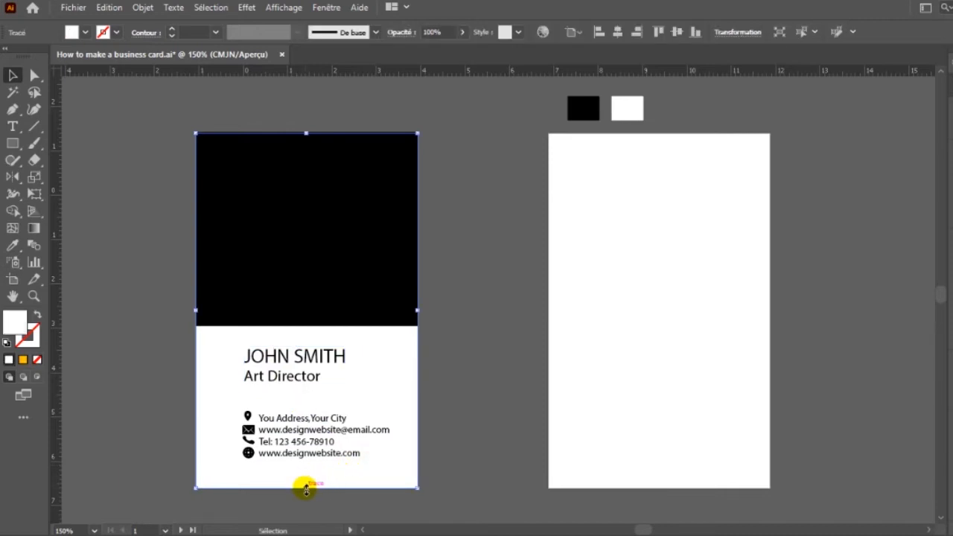
{"action": "left_click_drag", "start_coordinate": [305, 490], "coordinate": [305, 389]}
Shift the contact details with their icons and the name and job title text slightly left, keeping their left edges aligned.
{"action": "left_click_drag", "start_coordinate": [385, 468], "coordinate": [220, 410]}
{"action": "left_click_drag", "start_coordinate": [298, 417], "coordinate": [300, 421]}
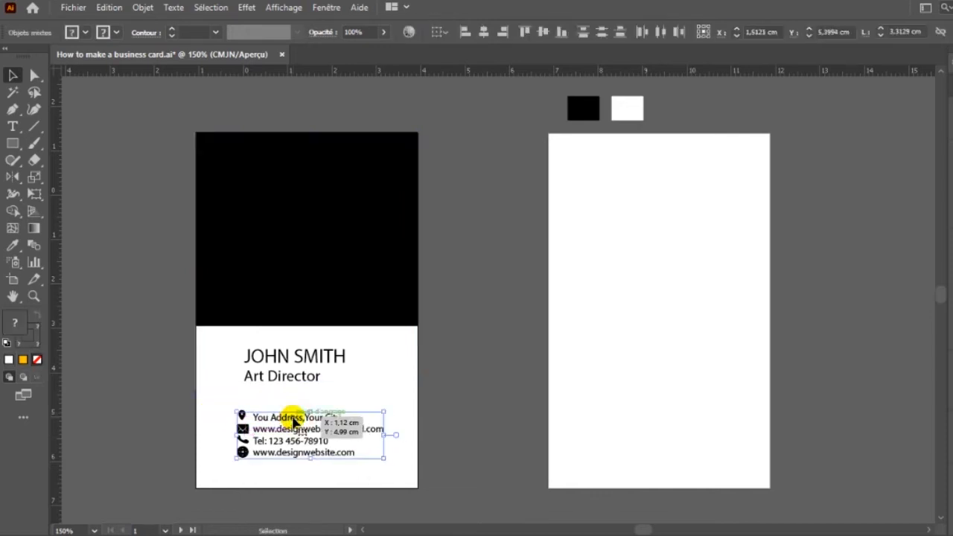
{"action": "left_click", "coordinate": [305, 374]}
{"action": "mouse_move", "coordinate": [307, 375]}
{"action": "left_mouse_down"}
{"action": "mouse_move", "coordinate": [302, 366]}
{"action": "mouse_move", "coordinate": [303, 377]}
{"action": "left_mouse_up"}
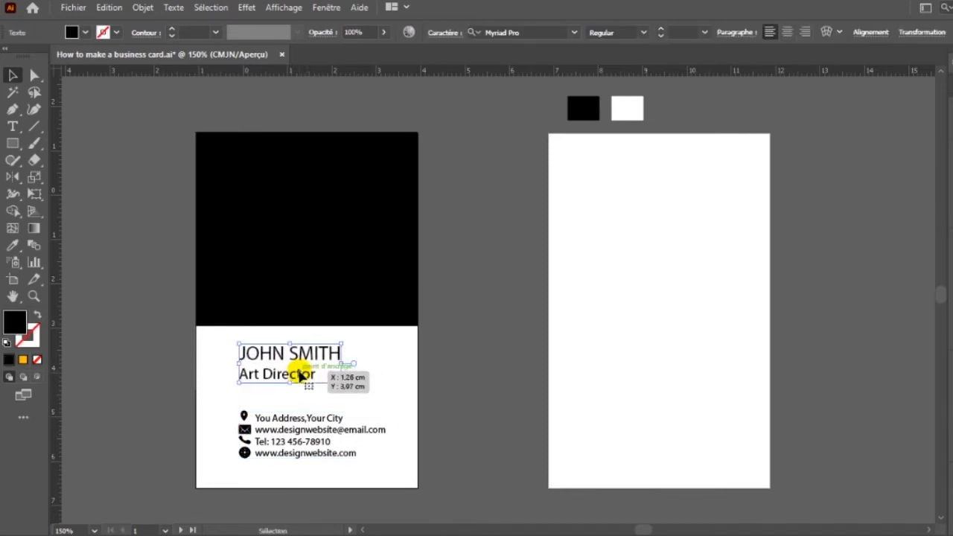
Stretch the white background shape back down to the lower edge of the left card.
{"action": "left_click", "coordinate": [384, 410]}
{"action": "left_click", "coordinate": [375, 316]}
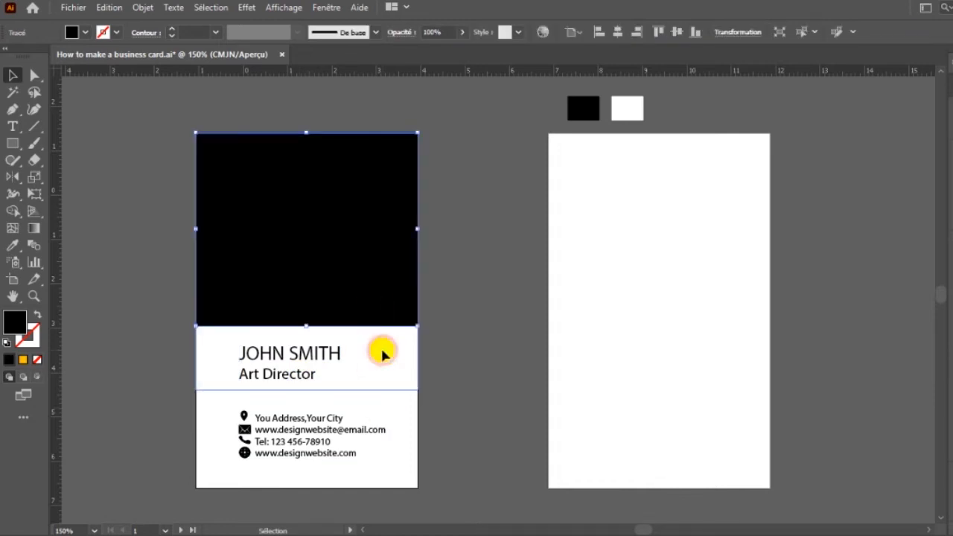
{"action": "left_click", "coordinate": [348, 365]}
{"action": "left_click_drag", "start_coordinate": [306, 390], "coordinate": [310, 491]}
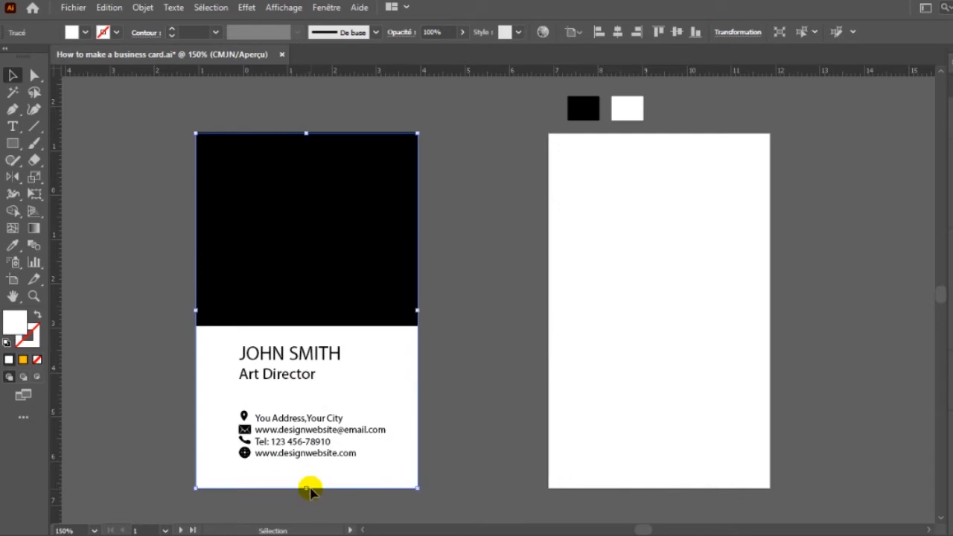
{"action": "left_click", "coordinate": [465, 370]}
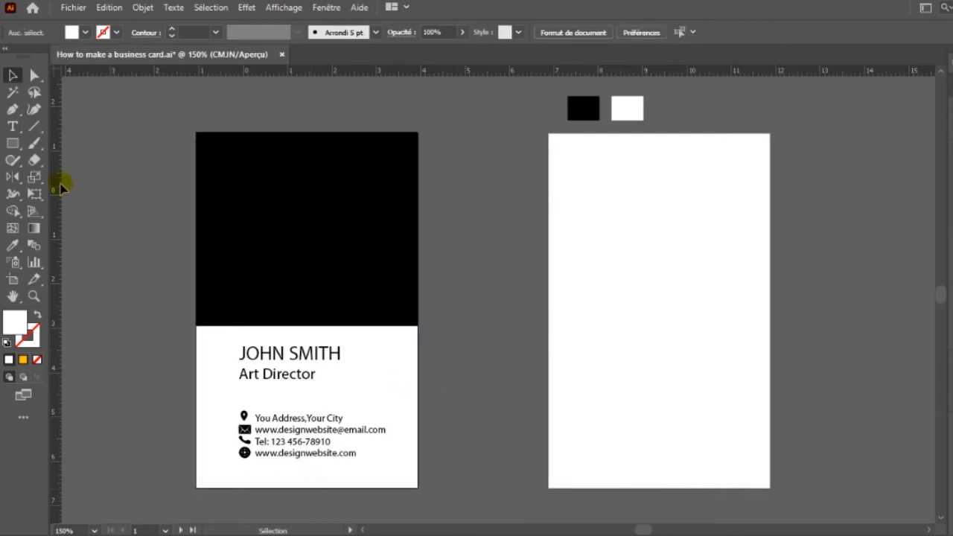
Draw a white hexagon with the Polygon tool and scale it down to fit in the gap between the two cards.
{"action": "left_click", "coordinate": [14, 146]}
{"action": "left_click", "coordinate": [14, 146]}
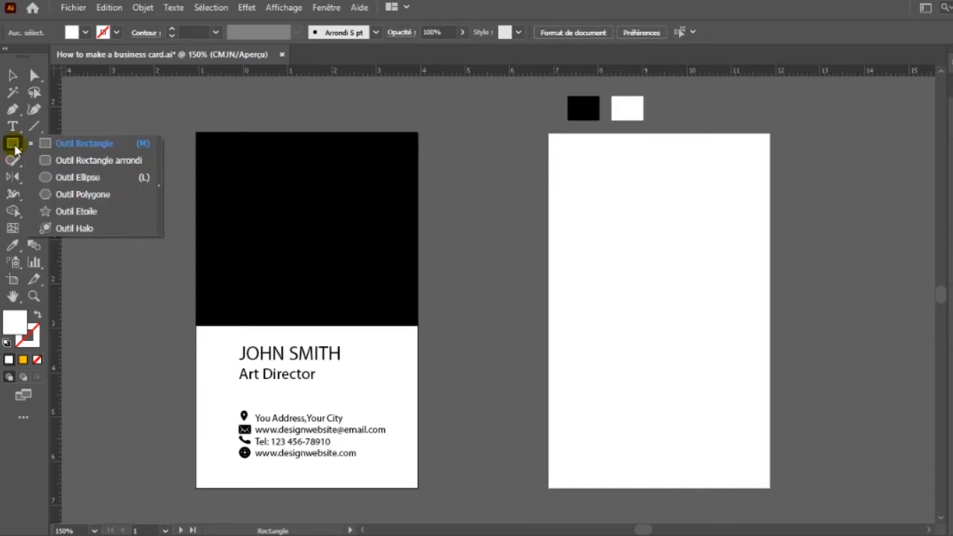
{"action": "left_click", "coordinate": [67, 209]}
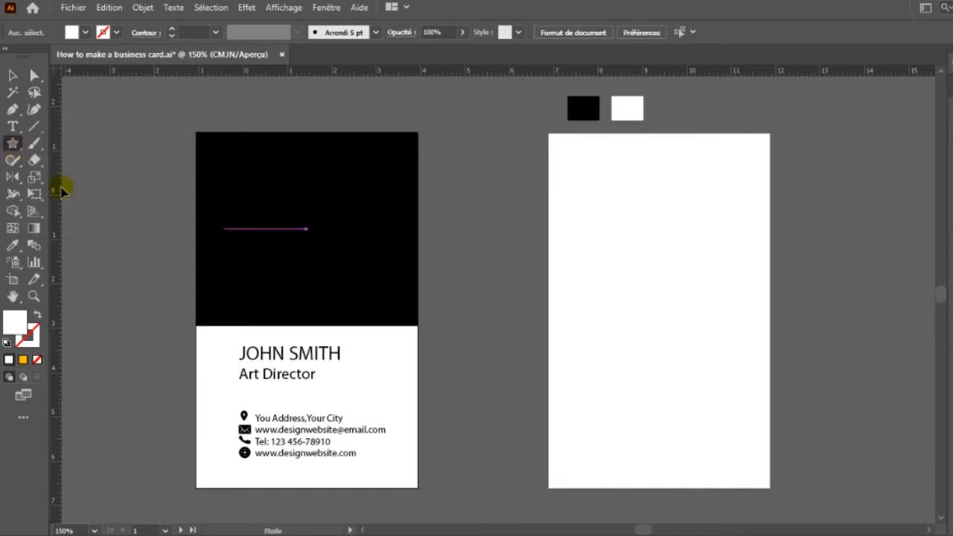
{"action": "left_click", "coordinate": [18, 146]}
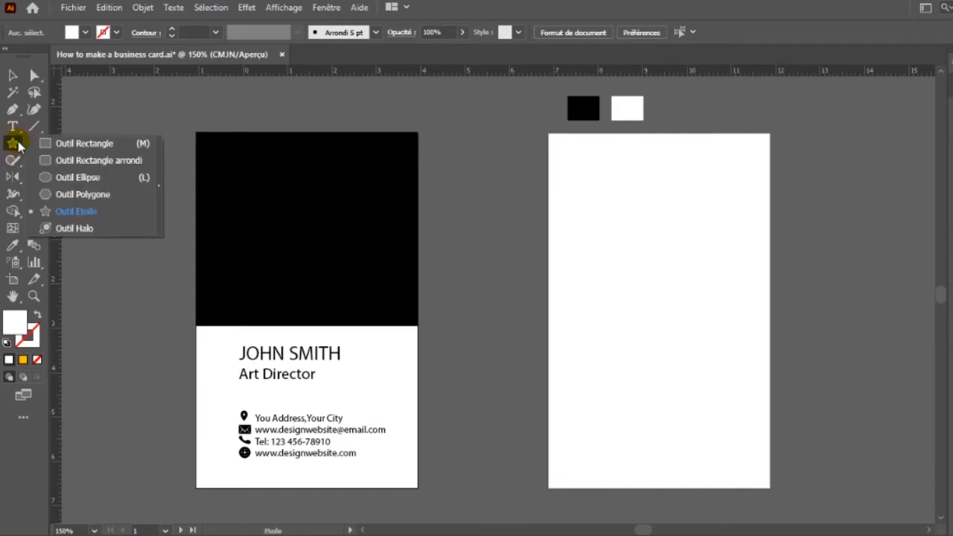
{"action": "left_click", "coordinate": [72, 193]}
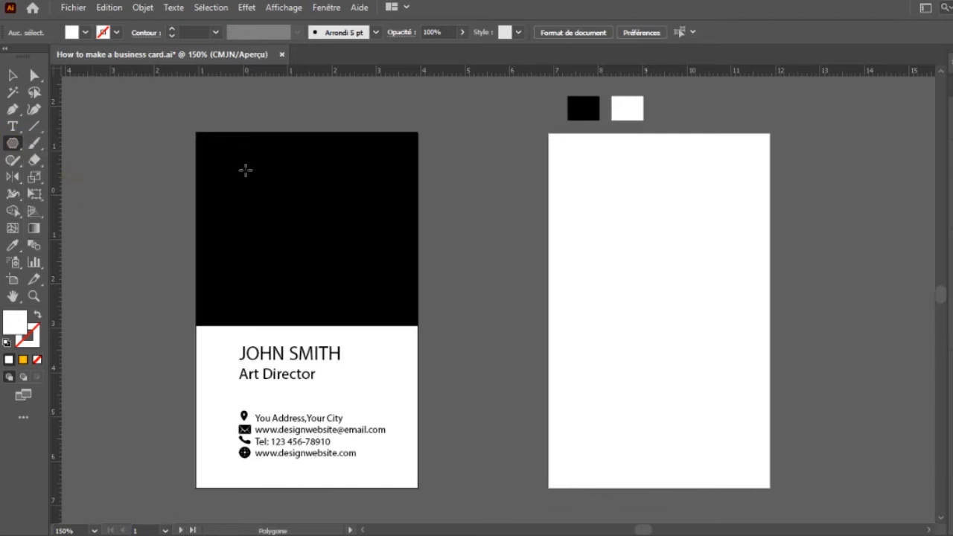
{"action": "left_click_drag", "start_coordinate": [474, 241], "coordinate": [575, 297]}
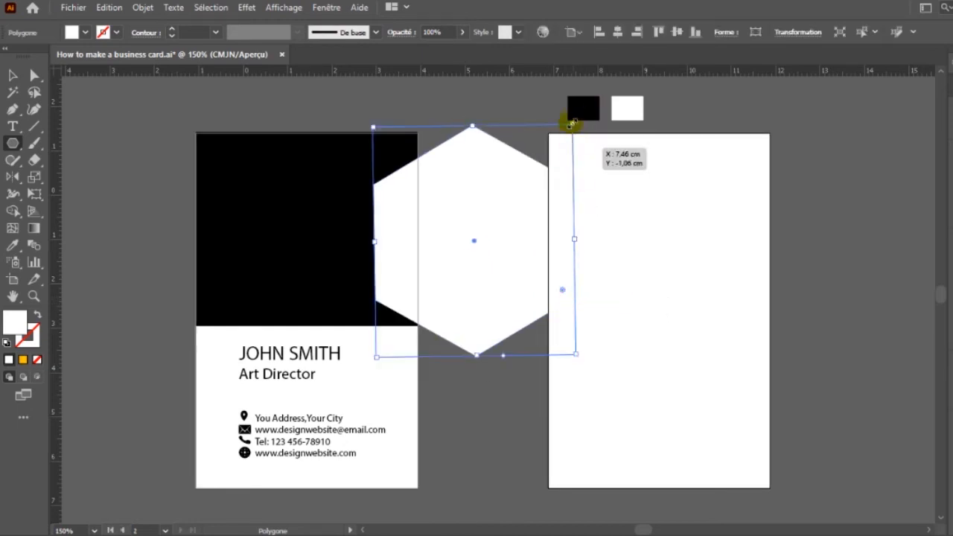
{"action": "left_click_drag", "start_coordinate": [572, 123], "coordinate": [515, 170]}
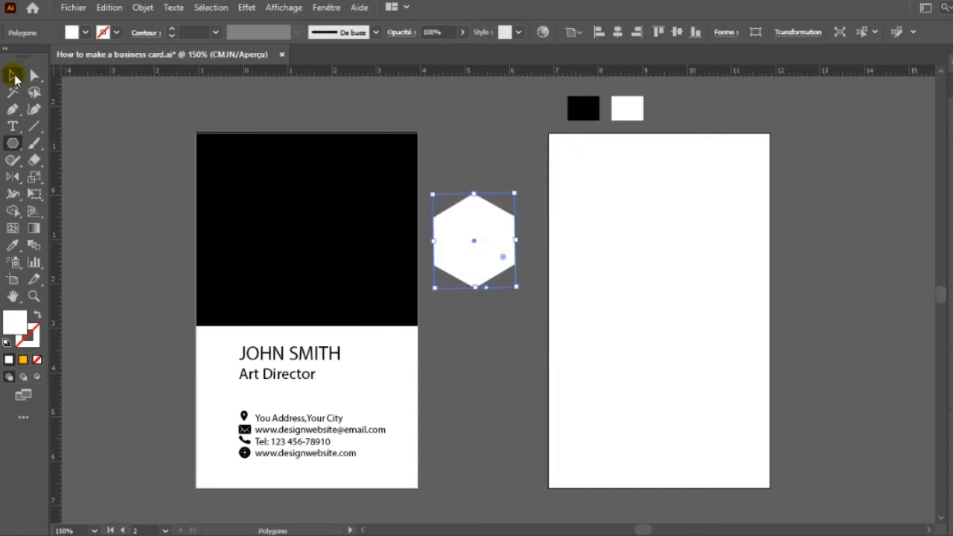
Duplicate the white hexagon just below itself and give the original hexagon no fill and a white stroke.
{"action": "left_click", "coordinate": [14, 75]}
{"action": "left_click_drag", "start_coordinate": [496, 228], "coordinate": [509, 343]}
{"action": "left_click", "coordinate": [474, 265]}
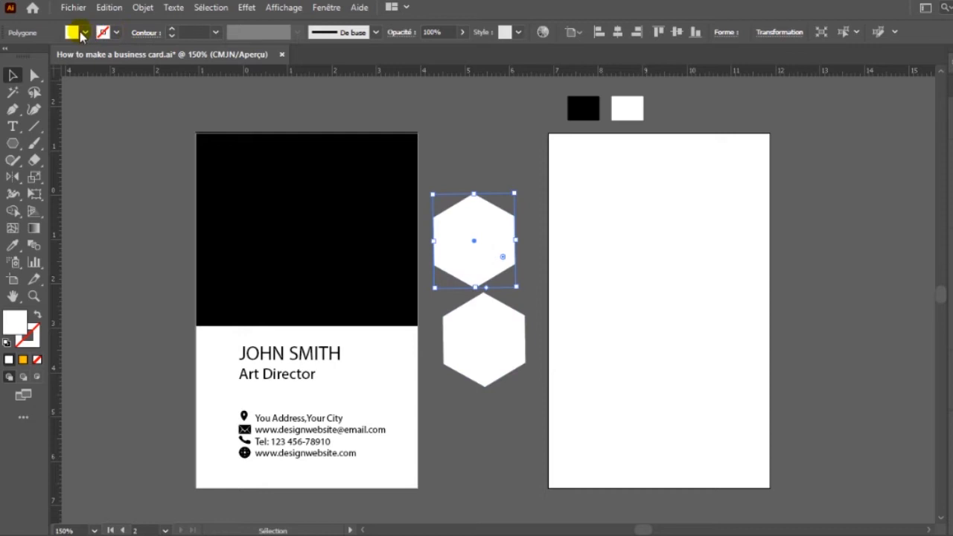
{"action": "left_click", "coordinate": [85, 33]}
{"action": "left_click", "coordinate": [5, 56]}
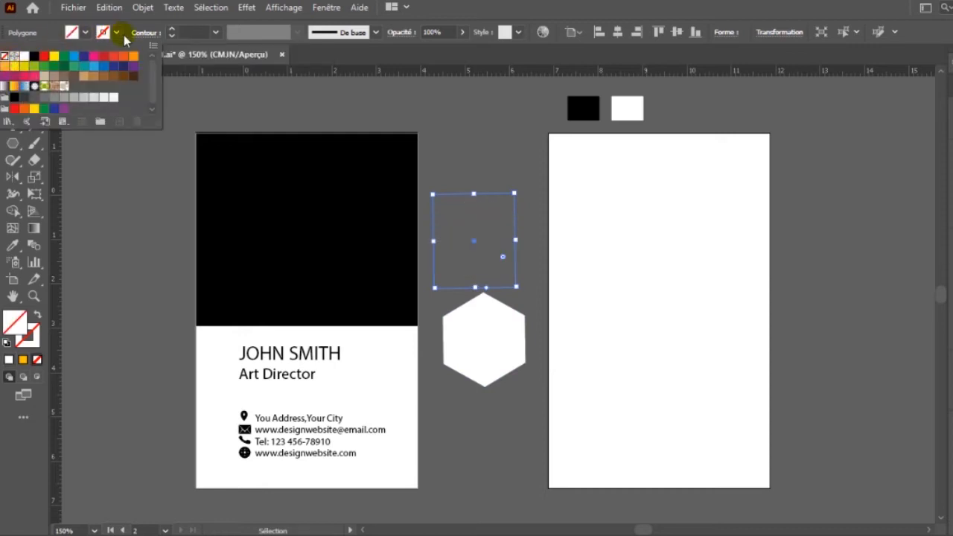
{"action": "left_click", "coordinate": [116, 33]}
{"action": "left_click", "coordinate": [23, 58]}
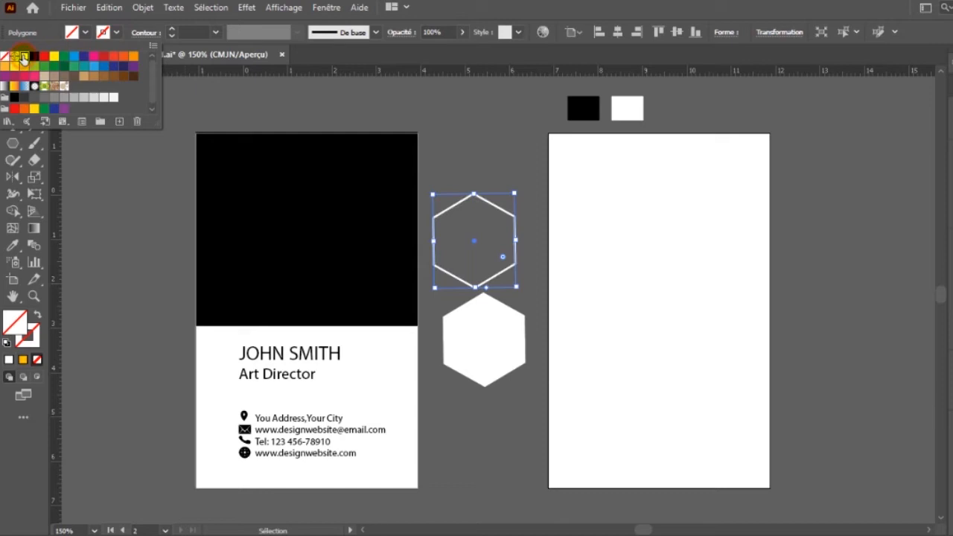
Scale down the solid white hexagon and centre it inside the white outlined hexagon.
{"action": "left_click", "coordinate": [499, 345]}
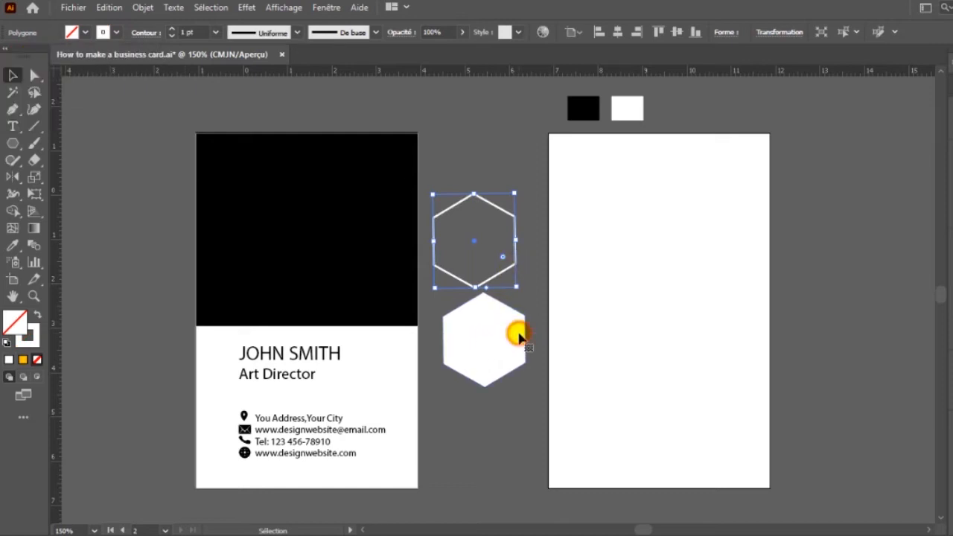
{"action": "left_click", "coordinate": [519, 325]}
{"action": "left_click_drag", "start_coordinate": [525, 293], "coordinate": [514, 305]}
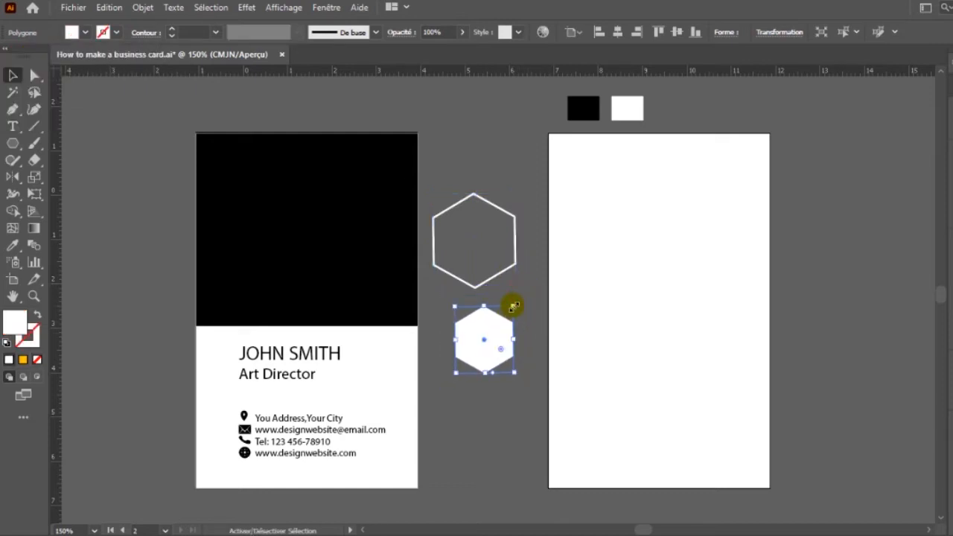
{"action": "left_click_drag", "start_coordinate": [495, 340], "coordinate": [489, 248]}
{"action": "left_click", "coordinate": [511, 319]}
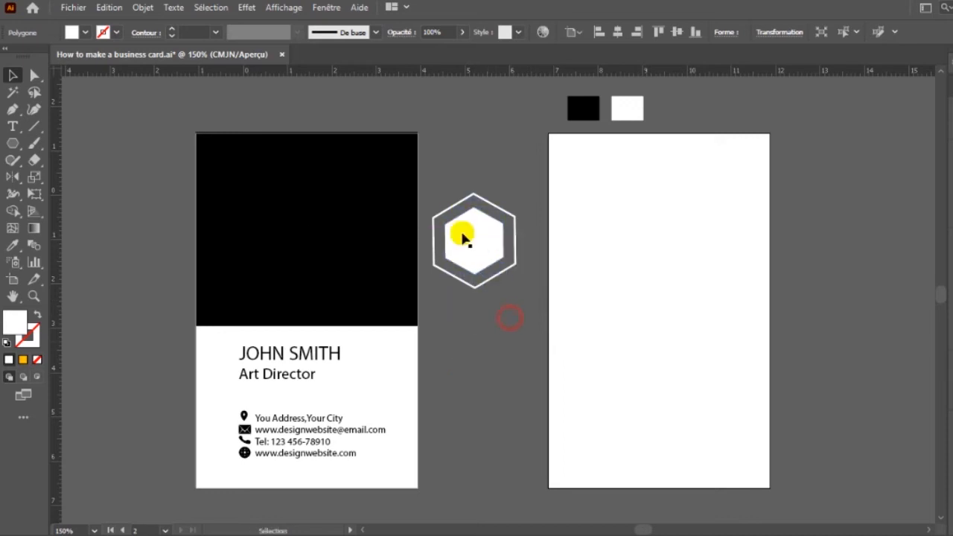
Group the outlined and solid white hexagons as a logo and place it lower in the gap between the two cards.
{"action": "left_click", "coordinate": [447, 195]}
{"action": "left_click", "coordinate": [496, 294]}
{"action": "left_click_drag", "start_coordinate": [485, 251], "coordinate": [489, 388]}
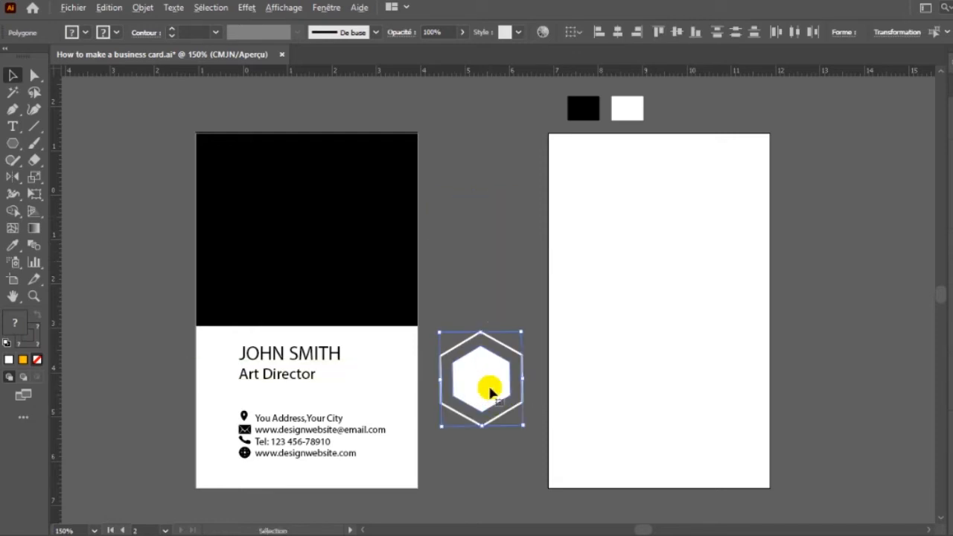
{"action": "key", "text": "ctrl+g"}
{"action": "mouse_move", "coordinate": [489, 375]}
{"action": "left_mouse_down"}
{"action": "mouse_move", "coordinate": [487, 251]}
{"action": "mouse_move", "coordinate": [498, 237]}
{"action": "mouse_move", "coordinate": [429, 237]}
{"action": "mouse_move", "coordinate": [413, 248]}
{"action": "mouse_move", "coordinate": [530, 248]}
{"action": "mouse_move", "coordinate": [496, 238]}
{"action": "mouse_move", "coordinate": [485, 378]}
{"action": "left_mouse_up"}
Place a copy of the white hexagon logo in the centre of the left card's black area.
{"action": "left_click_drag", "start_coordinate": [502, 239], "coordinate": [320, 232]}
{"action": "key", "text": "Down"}
{"action": "key", "text": "Down"}
{"action": "key", "text": "Down"}
{"action": "key", "text": "Down"}
{"action": "key", "text": "Up"}
{"action": "key", "text": "Up"}
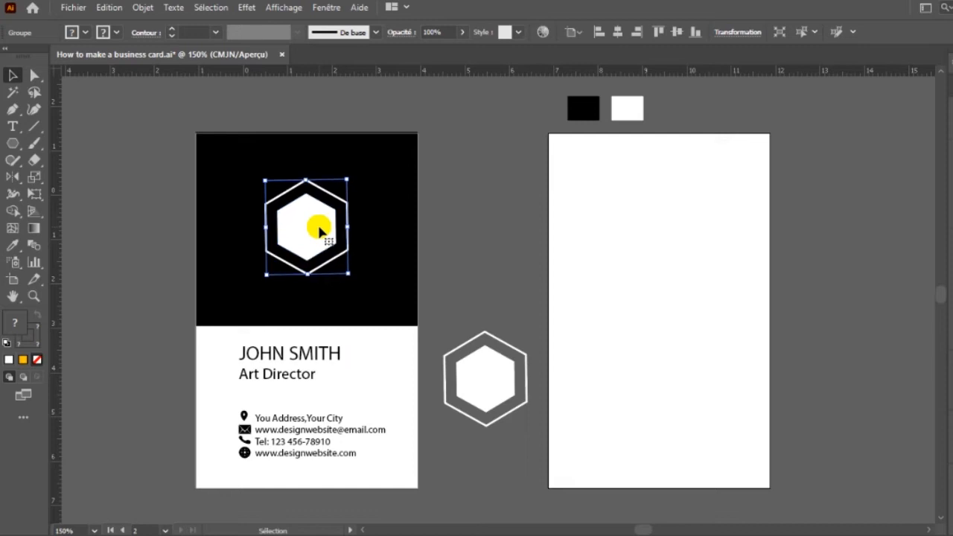
{"action": "left_click", "coordinate": [477, 283]}
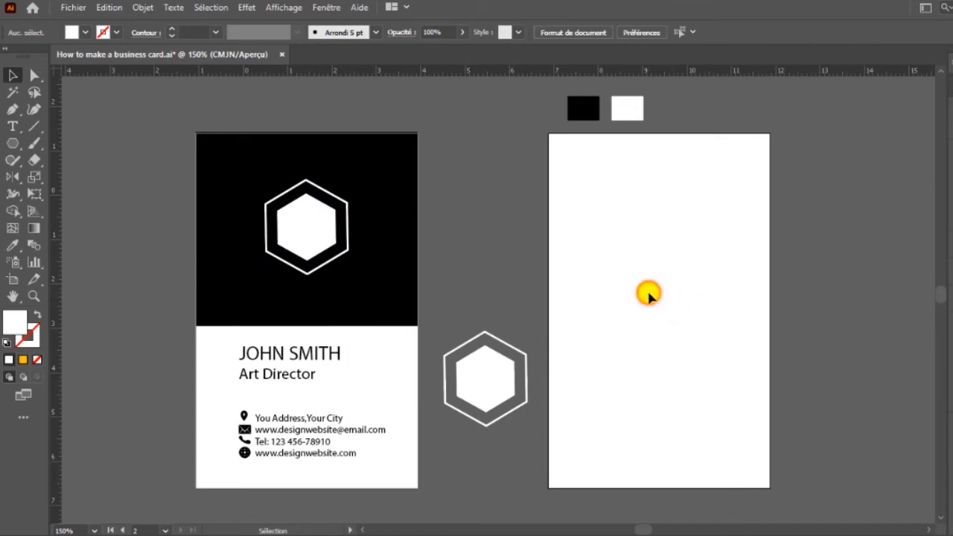
Draw a white rectangle with the Rectangle tool covering the whole right card.
{"action": "left_click", "coordinate": [15, 146]}
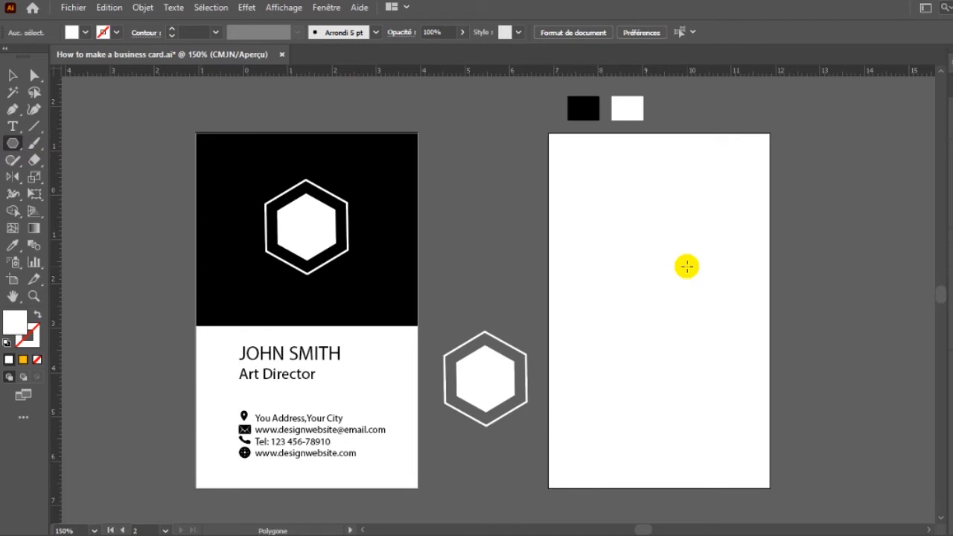
{"action": "left_click", "coordinate": [14, 145]}
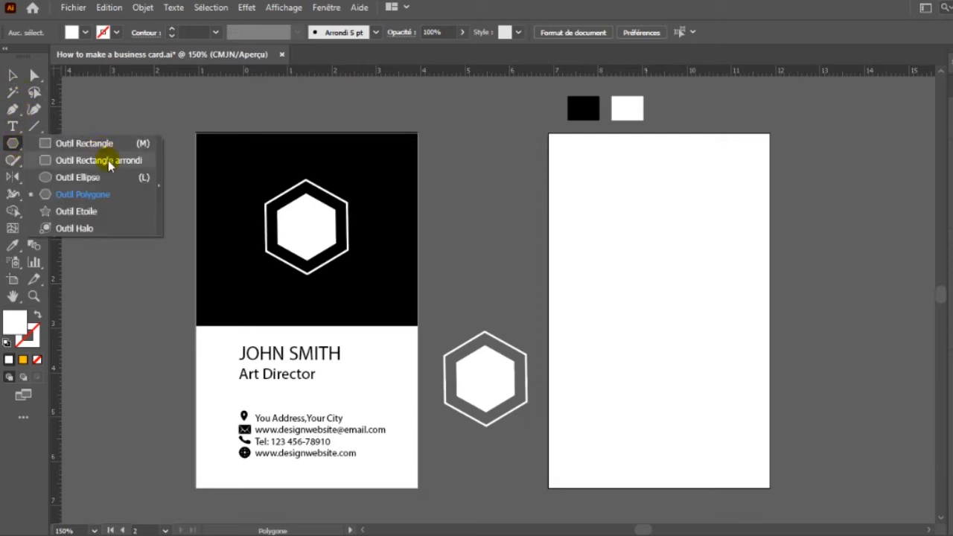
{"action": "left_click", "coordinate": [111, 145]}
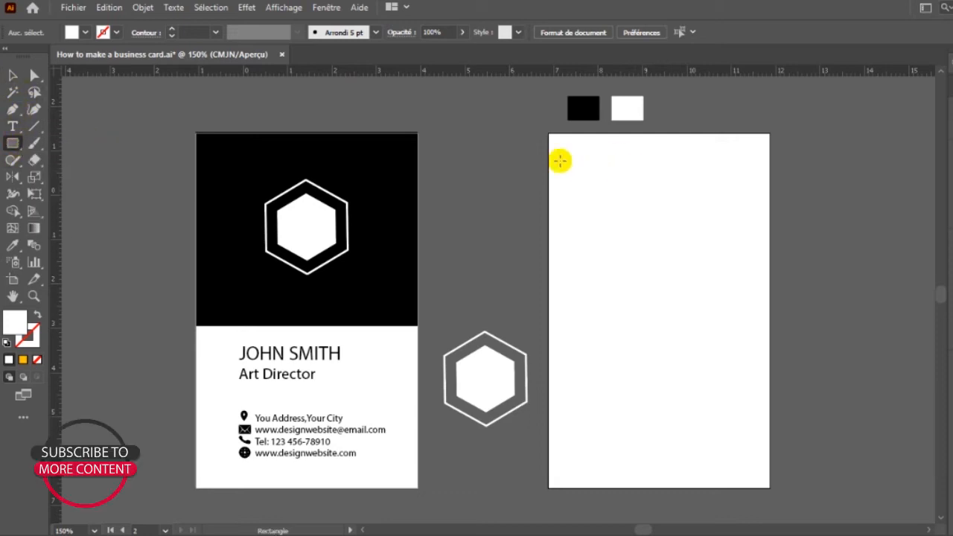
{"action": "mouse_move", "coordinate": [549, 136]}
{"action": "left_mouse_down"}
{"action": "mouse_move", "coordinate": [690, 336]}
{"action": "mouse_move", "coordinate": [688, 434]}
{"action": "mouse_move", "coordinate": [777, 492]}
{"action": "mouse_move", "coordinate": [769, 488]}
{"action": "left_mouse_up"}
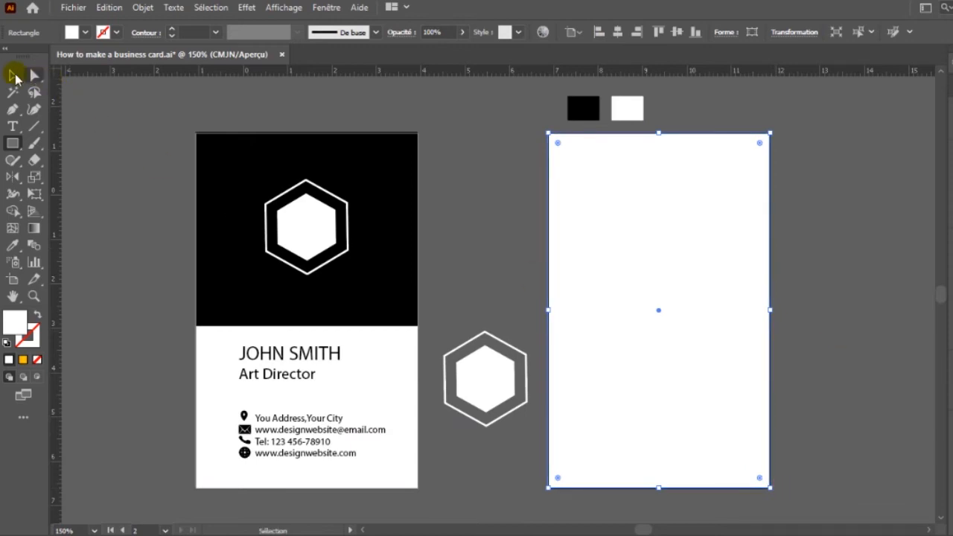
Ungroup the spare hexagon logo between the cards and fill its inner hexagon with the black sampled from the left card.
{"action": "left_click", "coordinate": [13, 74]}
{"action": "left_click", "coordinate": [495, 380]}
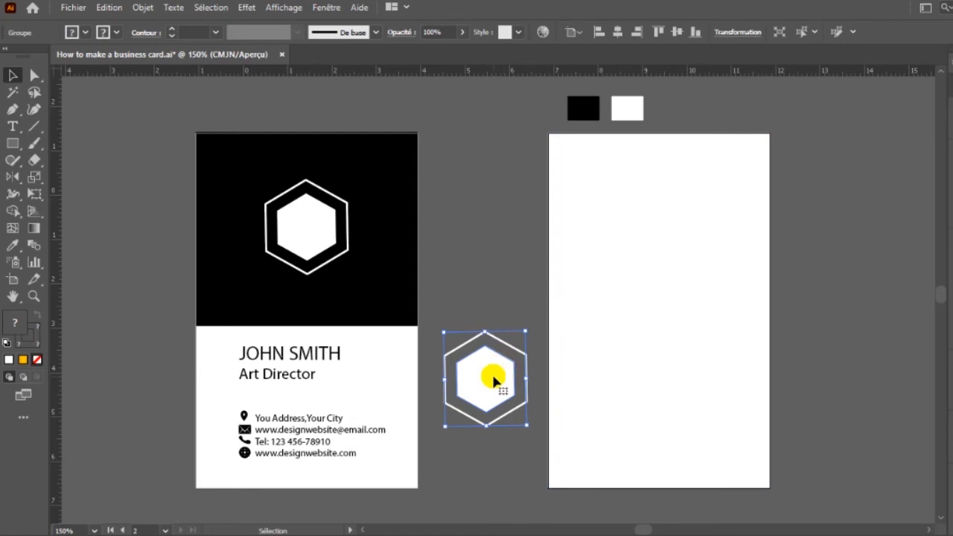
{"action": "right_click", "coordinate": [493, 380]}
{"action": "left_click", "coordinate": [547, 248]}
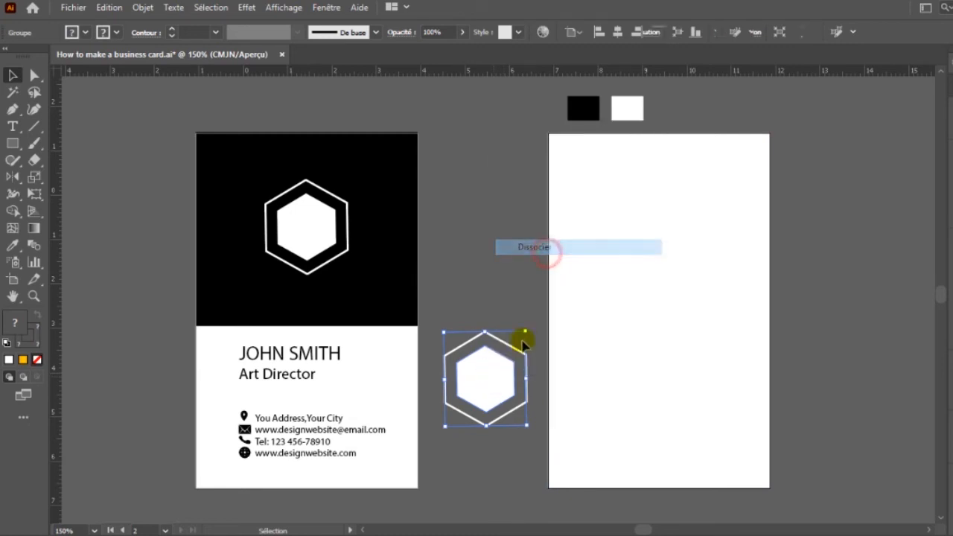
{"action": "left_click", "coordinate": [490, 276]}
{"action": "left_click", "coordinate": [485, 373]}
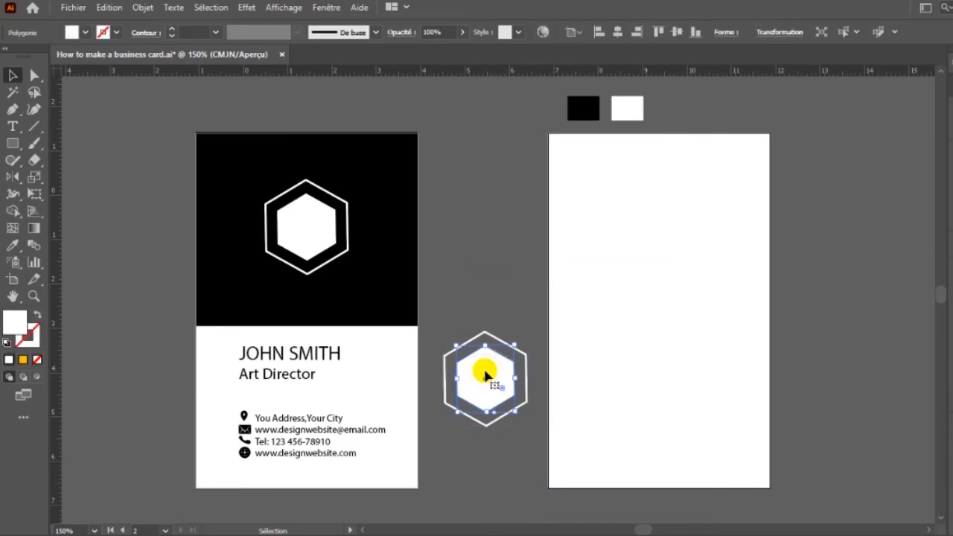
{"action": "key", "text": "i"}
{"action": "left_click", "coordinate": [387, 293]}
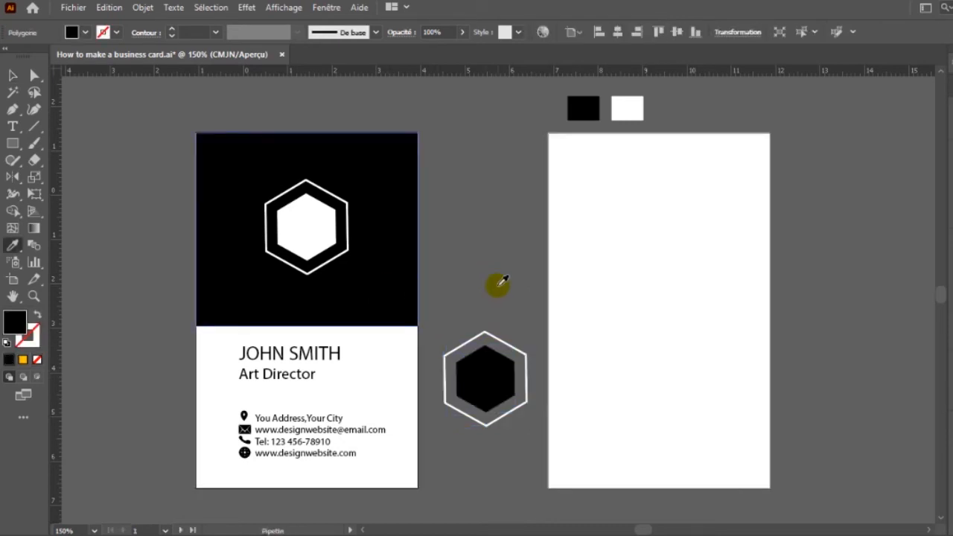
{"action": "key", "text": "v"}
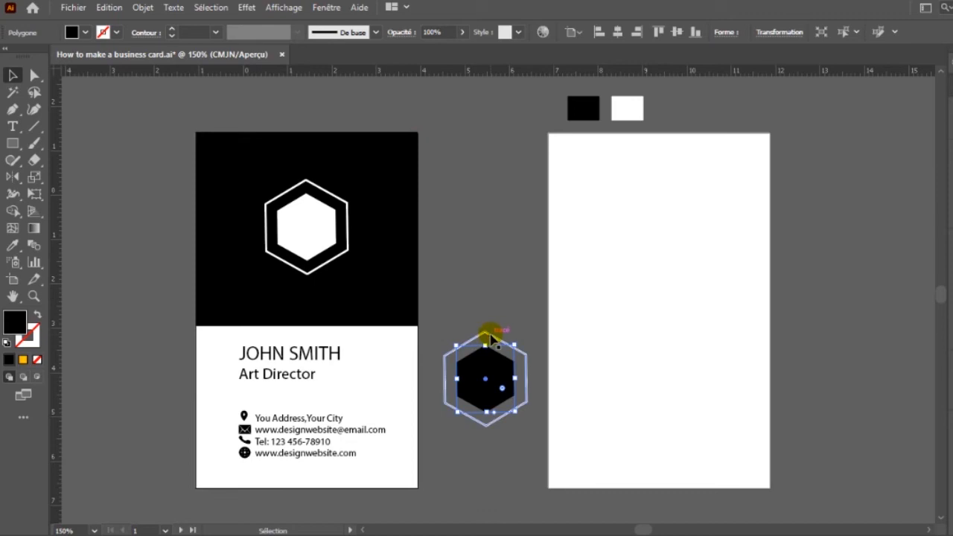
Change the stroke of the spare logo's outer hexagon to black.
{"action": "left_click", "coordinate": [488, 333]}
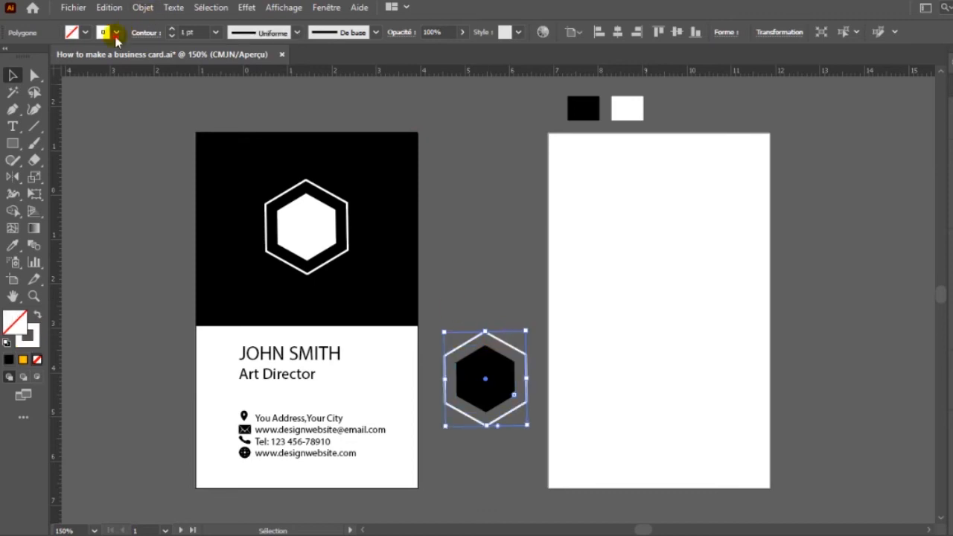
{"action": "left_click", "coordinate": [115, 33]}
{"action": "left_click", "coordinate": [35, 57]}
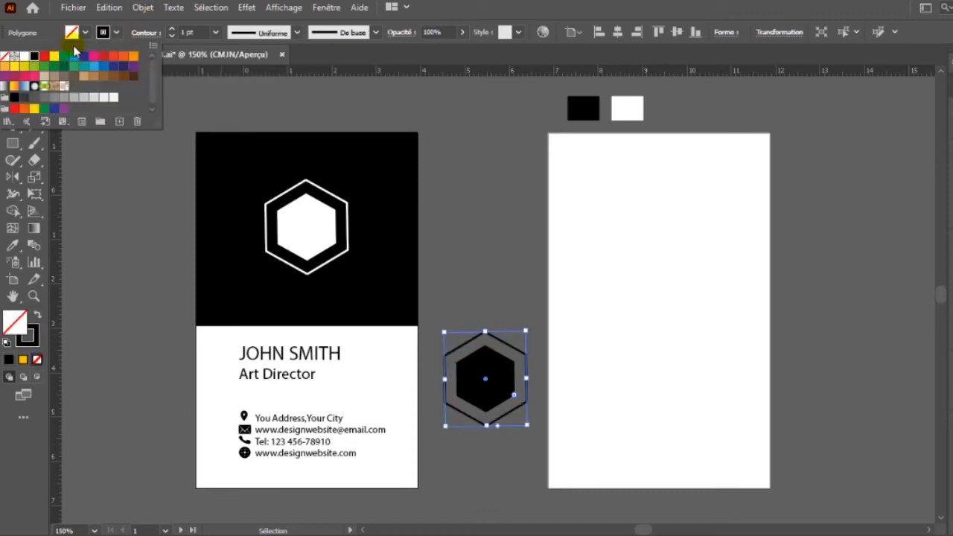
{"action": "left_click", "coordinate": [117, 33]}
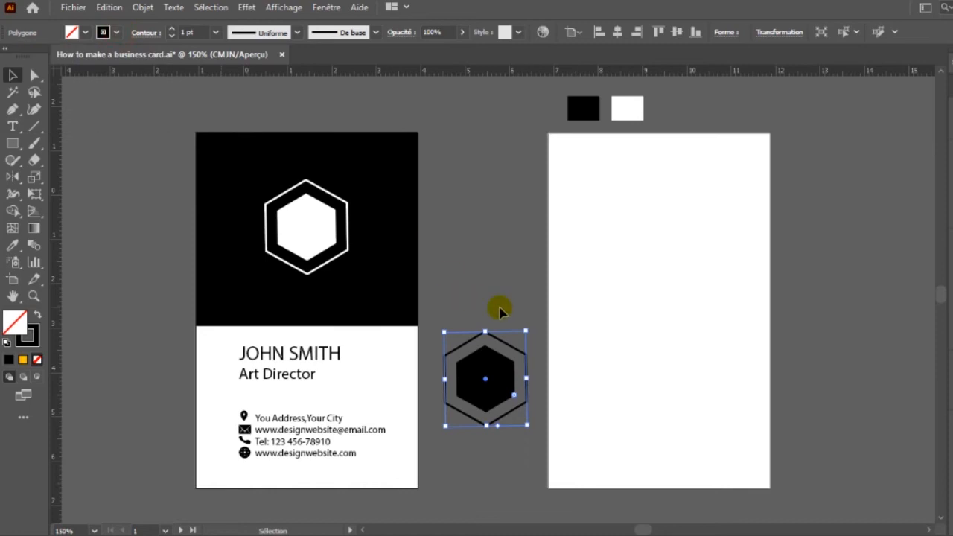
{"action": "left_click", "coordinate": [499, 310]}
Group the two black hexagons between the cards and try to move the logo onto the right card.
{"action": "left_click", "coordinate": [450, 318]}
{"action": "left_click", "coordinate": [496, 390]}
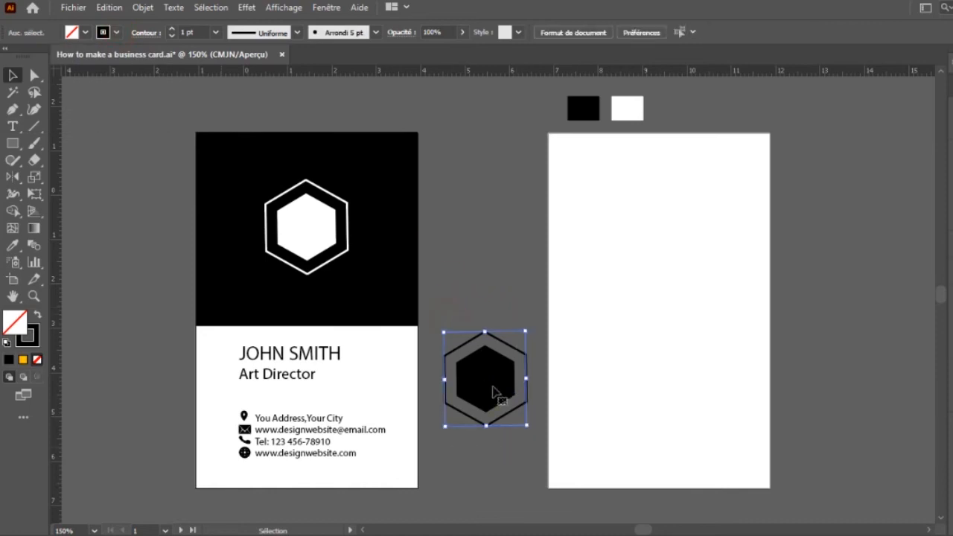
{"action": "left_click_drag", "start_coordinate": [494, 383], "coordinate": [667, 303]}
{"action": "key", "text": "ctrl+g"}
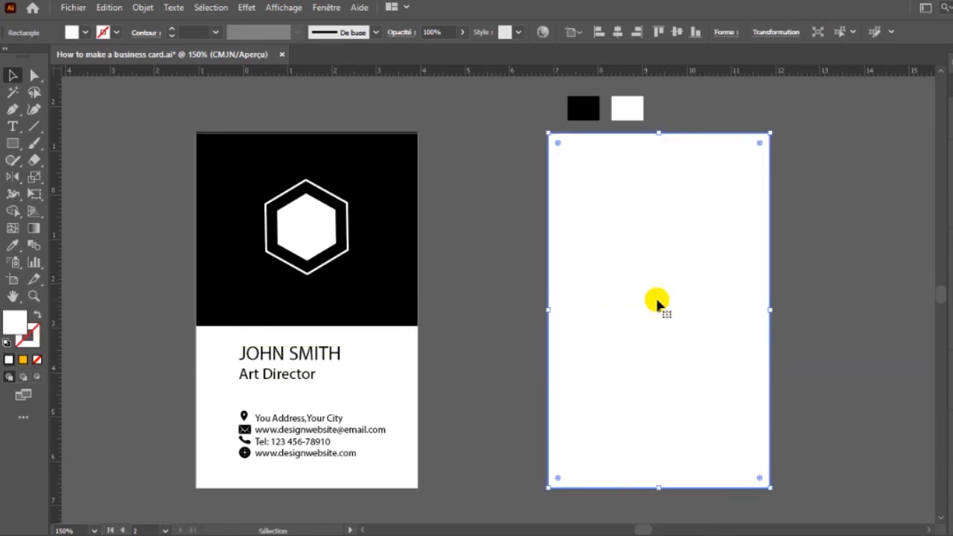
{"action": "left_click", "coordinate": [482, 326]}
{"action": "key", "text": "ctrl+z"}
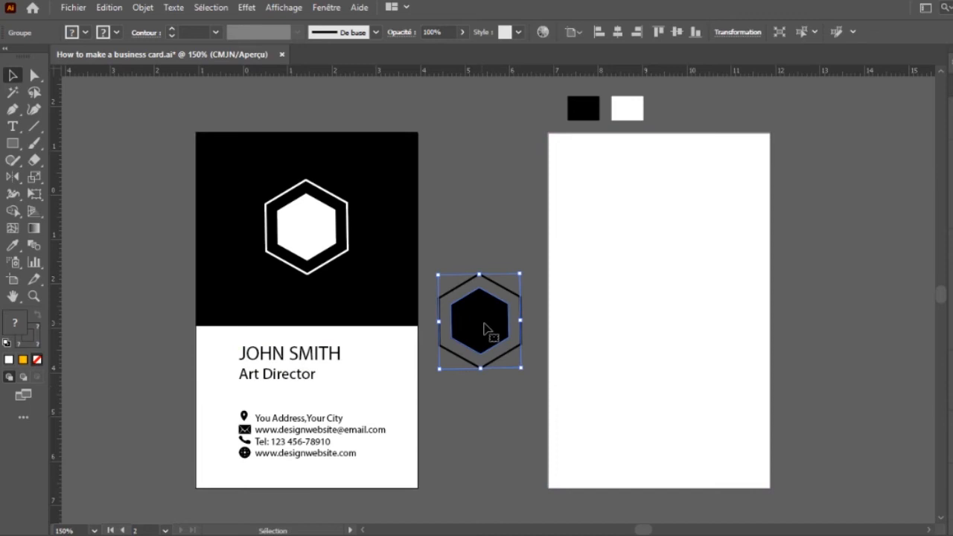
Bring the black hexagon logo to the front and place it in the centre of the right card.
{"action": "right_click", "coordinate": [484, 327]}
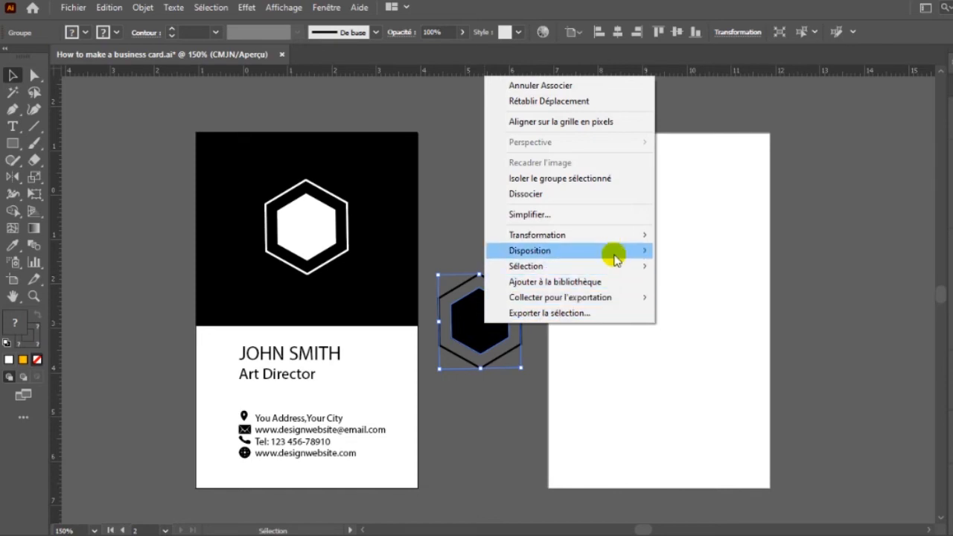
{"action": "mouse_move", "coordinate": [618, 252]}
{"action": "left_click", "coordinate": [714, 252]}
{"action": "left_click_drag", "start_coordinate": [489, 323], "coordinate": [670, 307]}
{"action": "key", "text": "Right"}
{"action": "key", "text": "Right"}
{"action": "key", "text": "Up"}
{"action": "key", "text": "Up"}
{"action": "key", "text": "Up"}
{"action": "key", "text": "Up"}
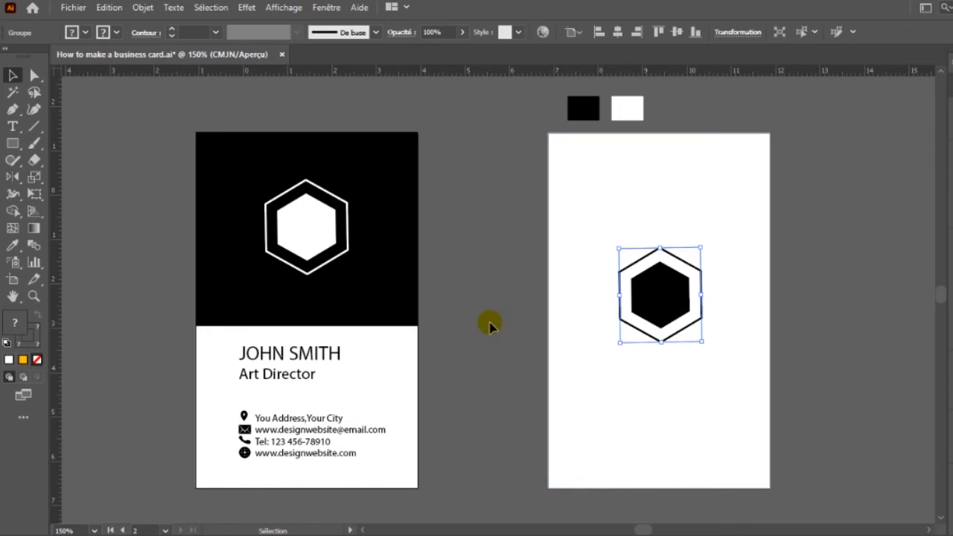
Place a copy of the left card's black rectangle in front, covering the lower part of the right card.
{"action": "left_click", "coordinate": [376, 284]}
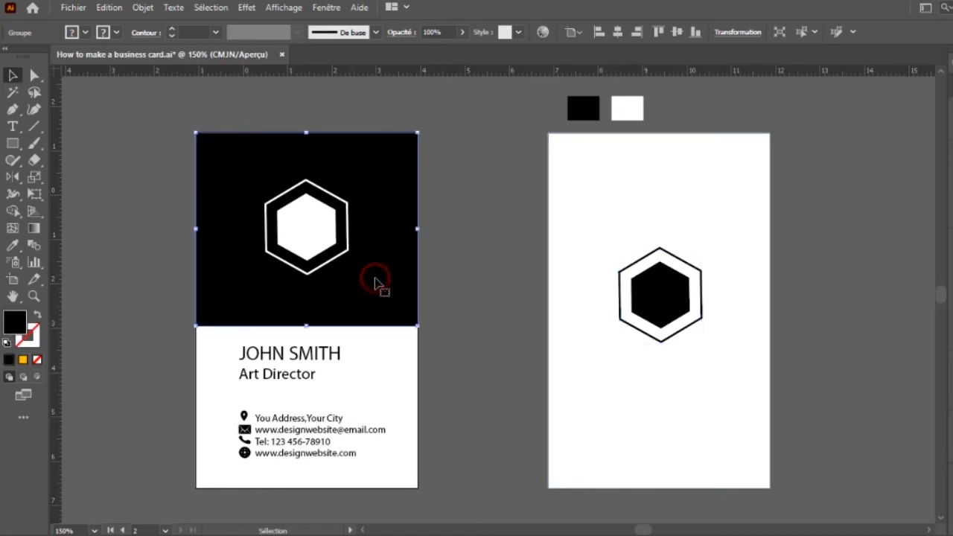
{"action": "left_click_drag", "start_coordinate": [384, 278], "coordinate": [760, 413]}
{"action": "right_click", "coordinate": [760, 413]}
{"action": "mouse_move", "coordinate": [823, 321]}
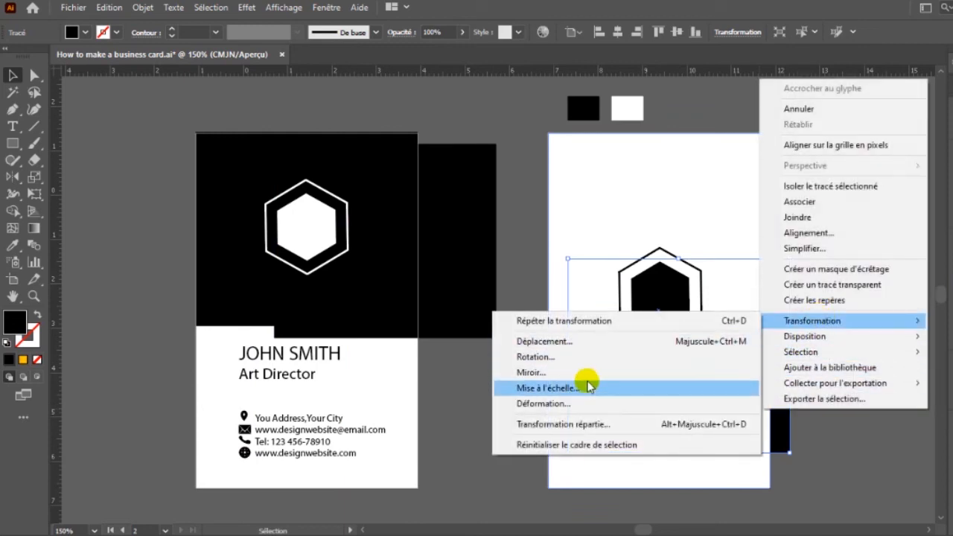
{"action": "mouse_move", "coordinate": [796, 339]}
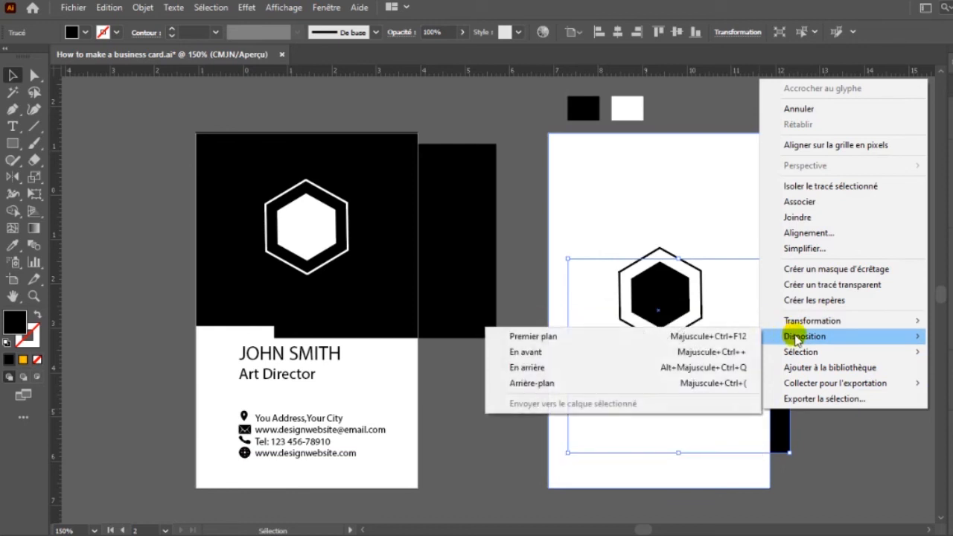
{"action": "left_click", "coordinate": [630, 337]}
{"action": "left_click", "coordinate": [760, 346]}
{"action": "mouse_move", "coordinate": [742, 385]}
{"action": "left_mouse_down"}
{"action": "mouse_move", "coordinate": [732, 396]}
{"action": "mouse_move", "coordinate": [741, 397]}
{"action": "left_mouse_up"}
Bring the hexagon logo on the right card to the front, above the black rectangle.
{"action": "left_click", "coordinate": [703, 294]}
{"action": "right_click", "coordinate": [702, 297]}
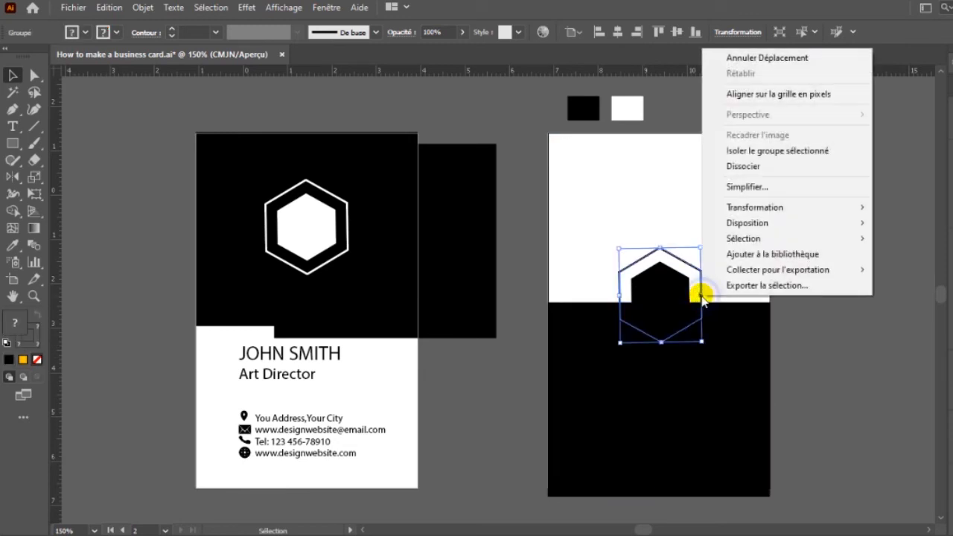
{"action": "mouse_move", "coordinate": [755, 244]}
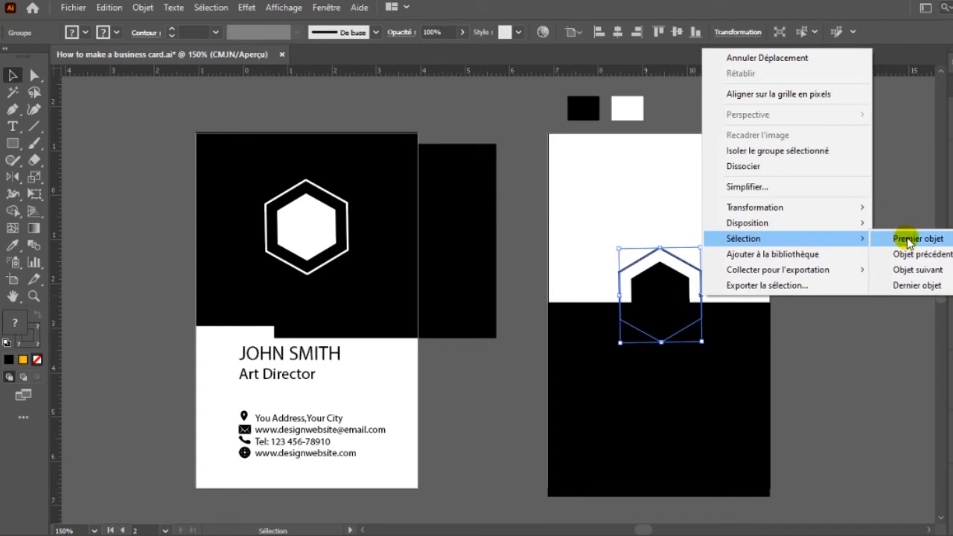
{"action": "mouse_move", "coordinate": [881, 227]}
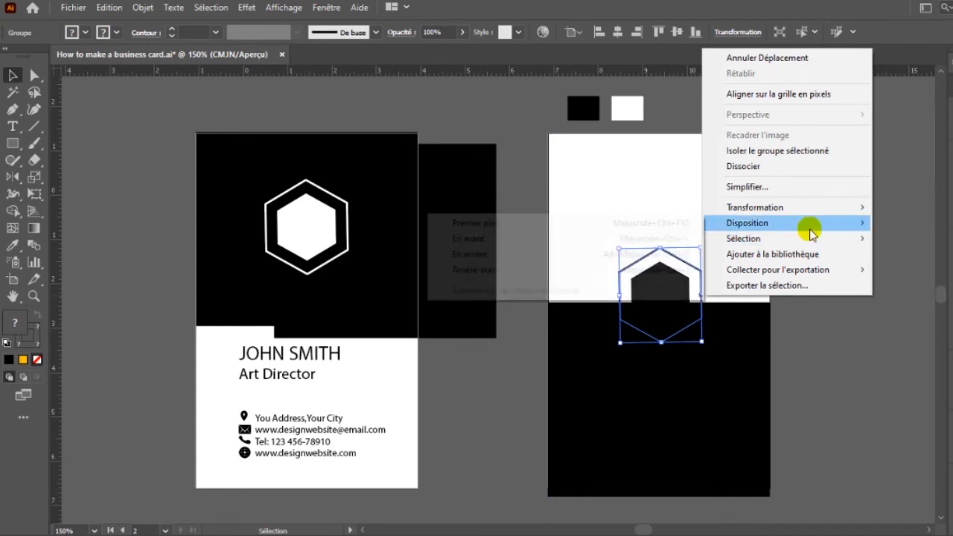
{"action": "mouse_move", "coordinate": [812, 233]}
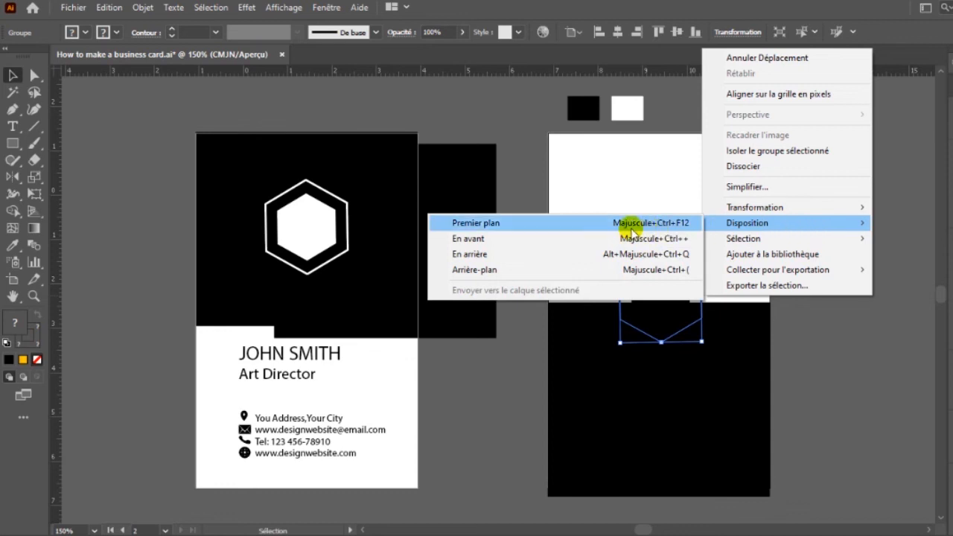
{"action": "left_click", "coordinate": [590, 230]}
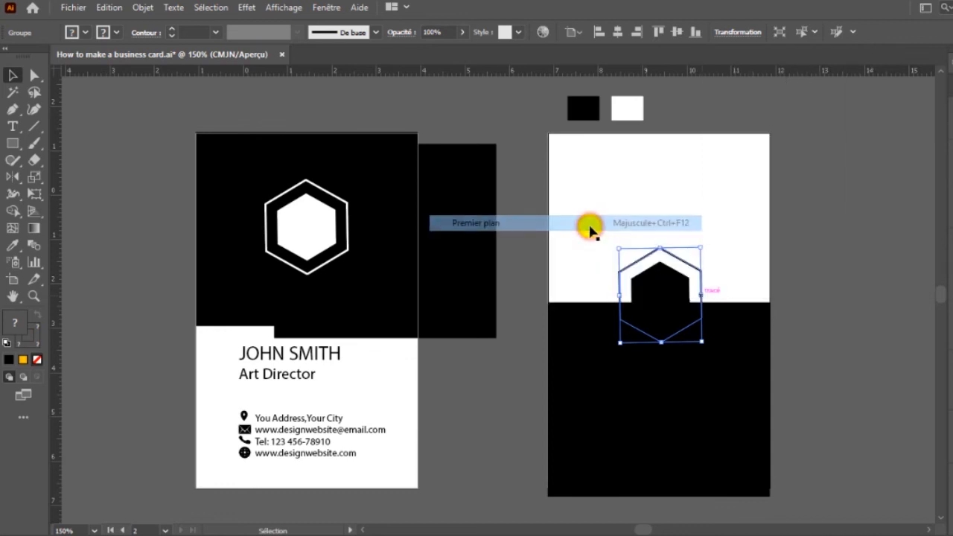
{"action": "left_click", "coordinate": [831, 301]}
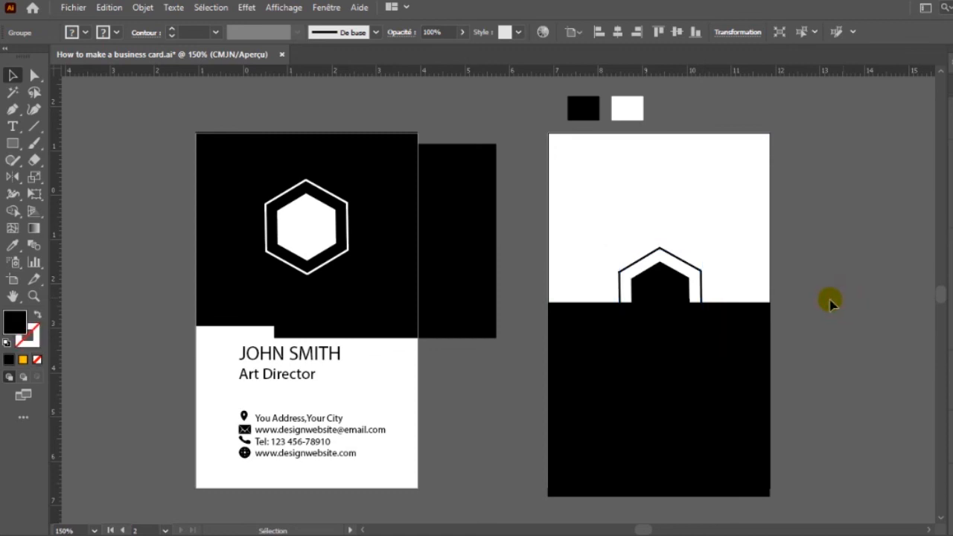
Reduce the right card's black rectangle to a full-width strip about 0.19 cm high and place it along the card's lower edge.
{"action": "left_click", "coordinate": [700, 296]}
{"action": "left_click", "coordinate": [731, 395]}
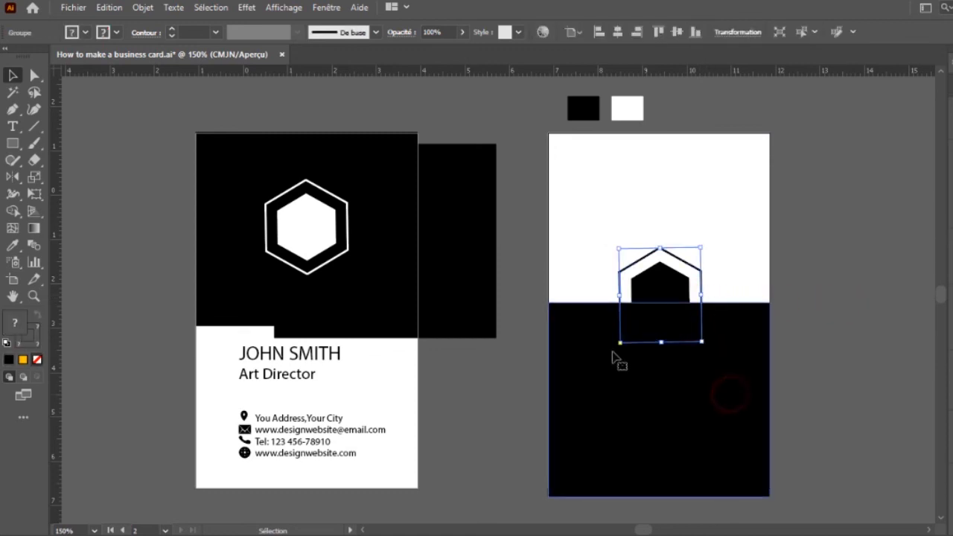
{"action": "left_click_drag", "start_coordinate": [657, 306], "coordinate": [661, 486]}
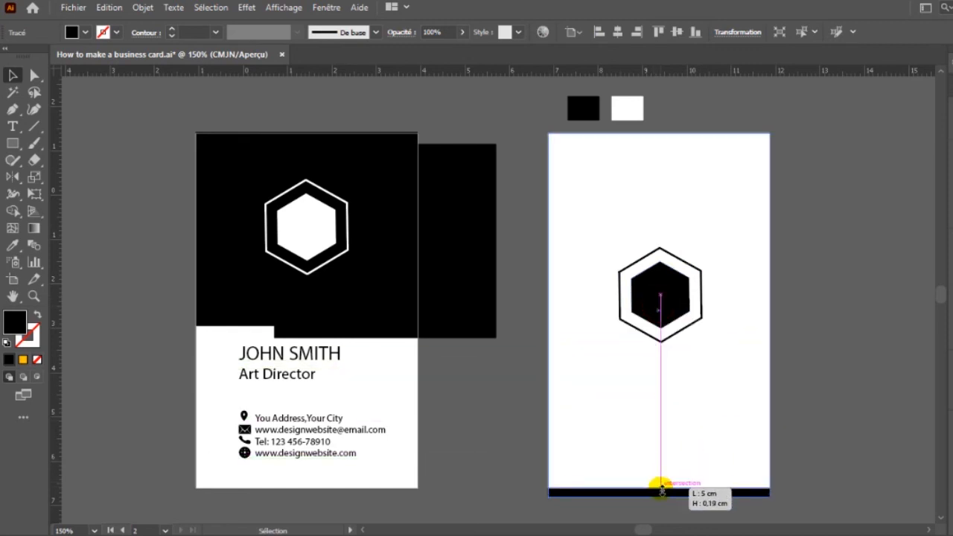
{"action": "left_click_drag", "start_coordinate": [660, 491], "coordinate": [718, 489]}
{"action": "left_click", "coordinate": [818, 451]}
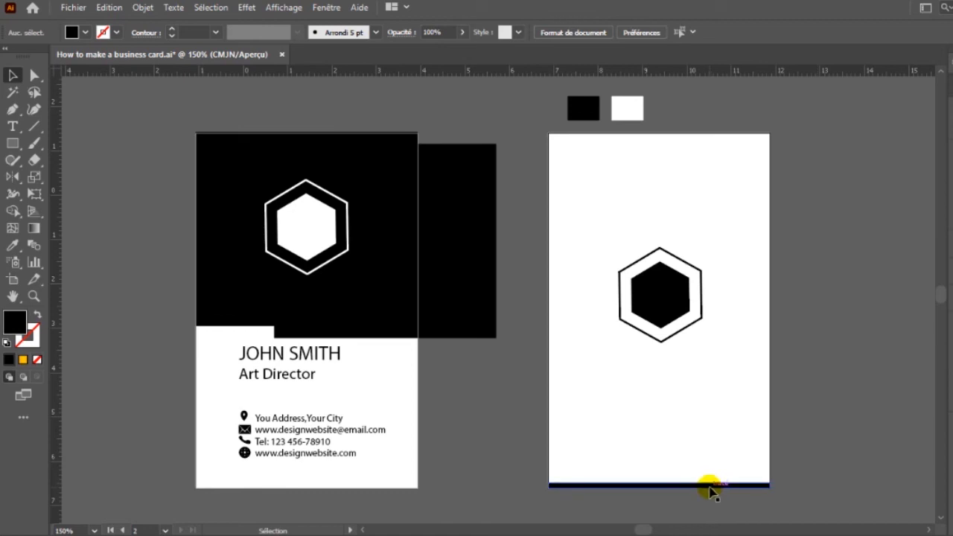
Place copies of the thin black strip along the right card's upper edge and the left card's lower edge.
{"action": "left_click_drag", "start_coordinate": [712, 490], "coordinate": [710, 145]}
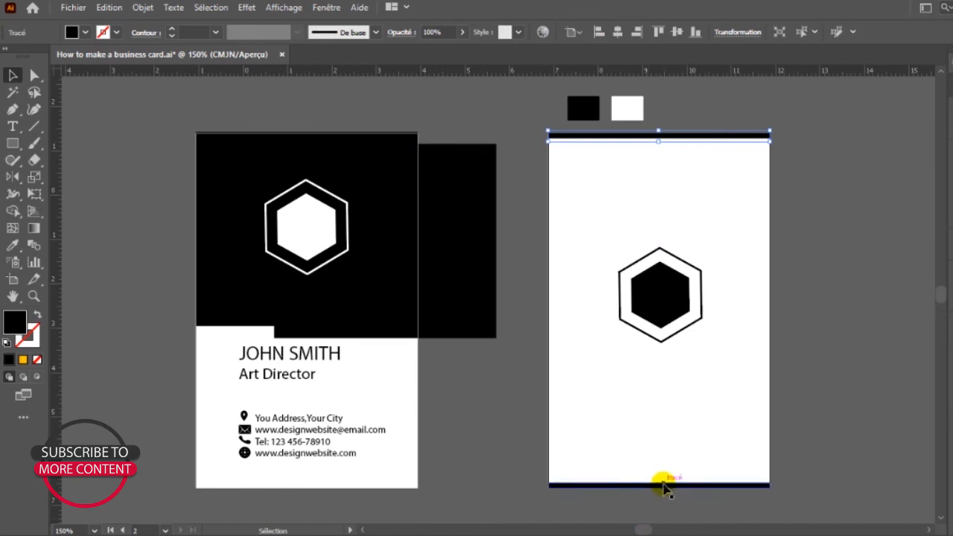
{"action": "left_click_drag", "start_coordinate": [668, 488], "coordinate": [317, 493]}
Delete the spare black rectangle that extends past the left card's right edge.
{"action": "left_click", "coordinate": [480, 307]}
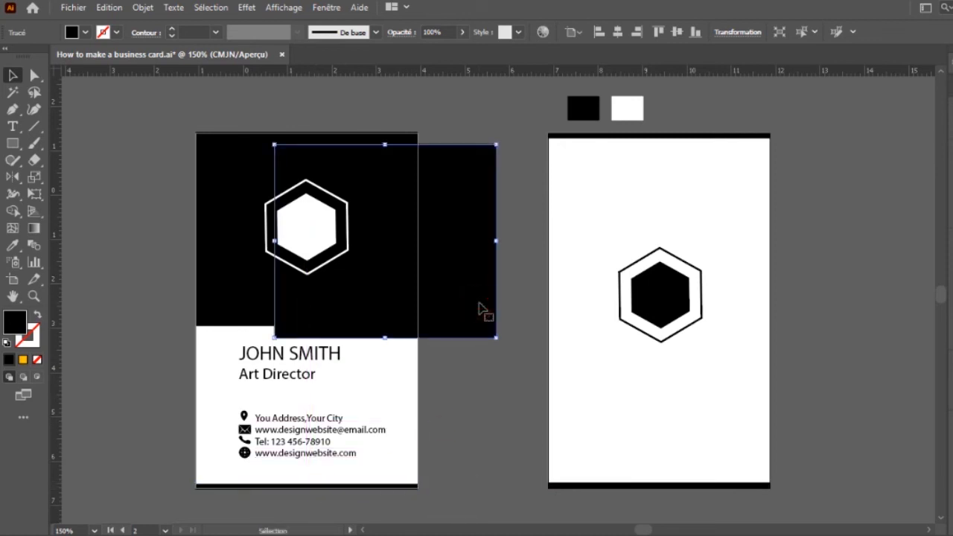
{"action": "key", "text": "Delete"}
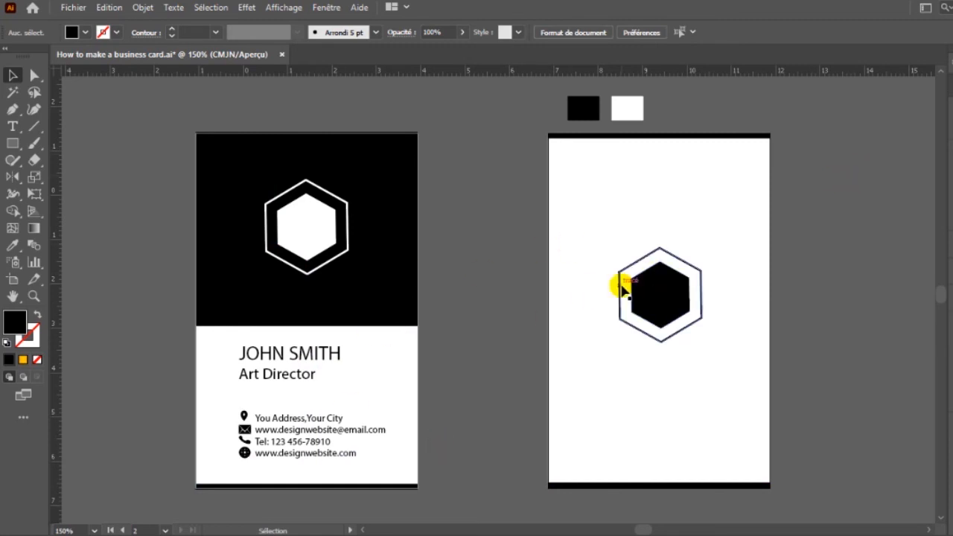
{"action": "mouse_move", "coordinate": [704, 211]}
{"action": "left_mouse_down"}
{"action": "mouse_move", "coordinate": [704, 231]}
{"action": "mouse_move", "coordinate": [721, 216]}
{"action": "left_mouse_up"}
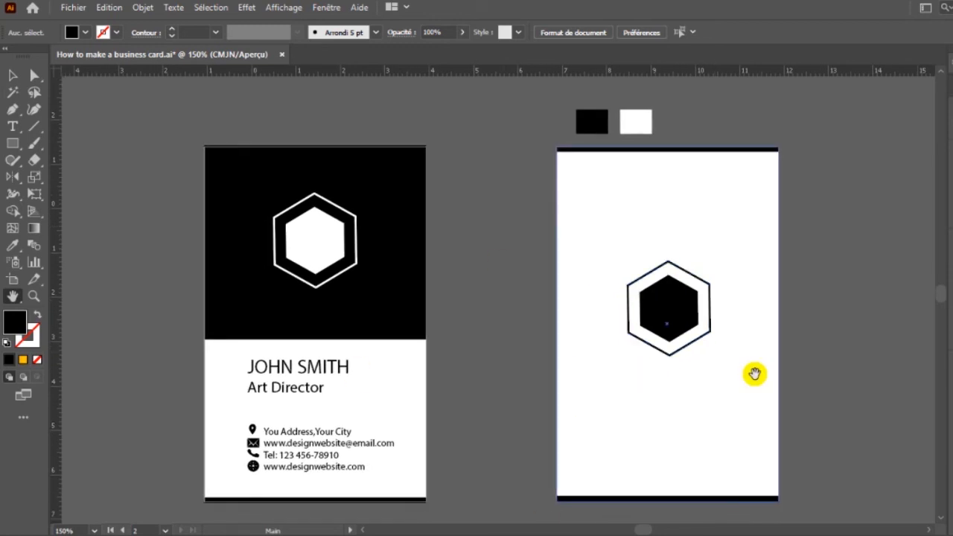